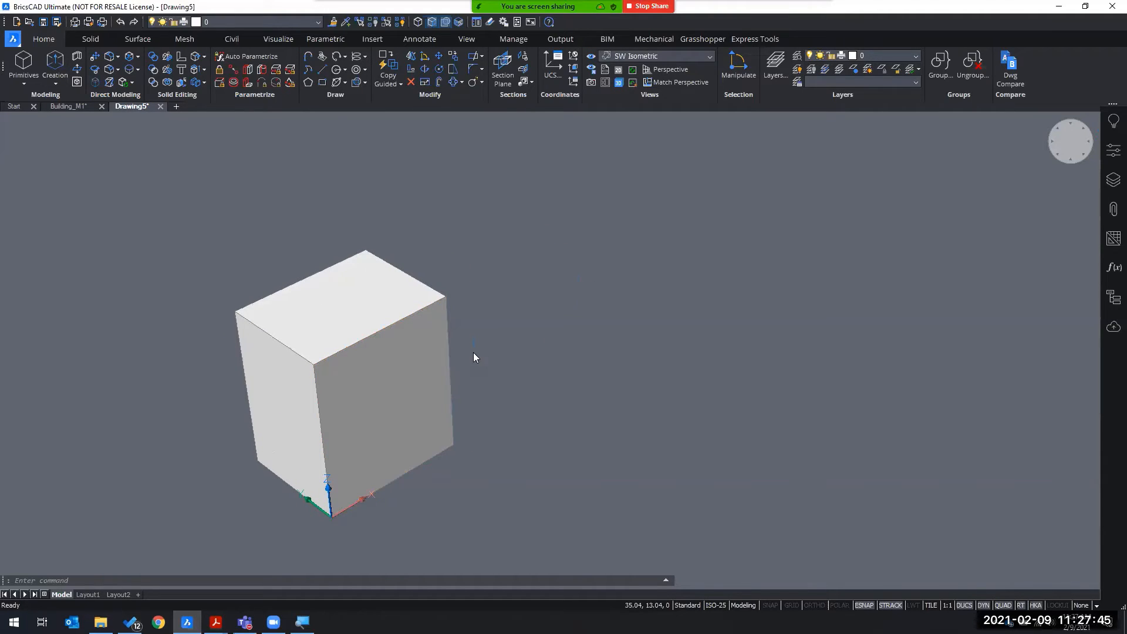
mouse_move(473, 353)
middle_mouse_down("shift")
mouse_move(413, 412)
mouse_move(473, 343)
middle_mouse_up("shift")
middle_click_drag(496, 472, 536, 457)
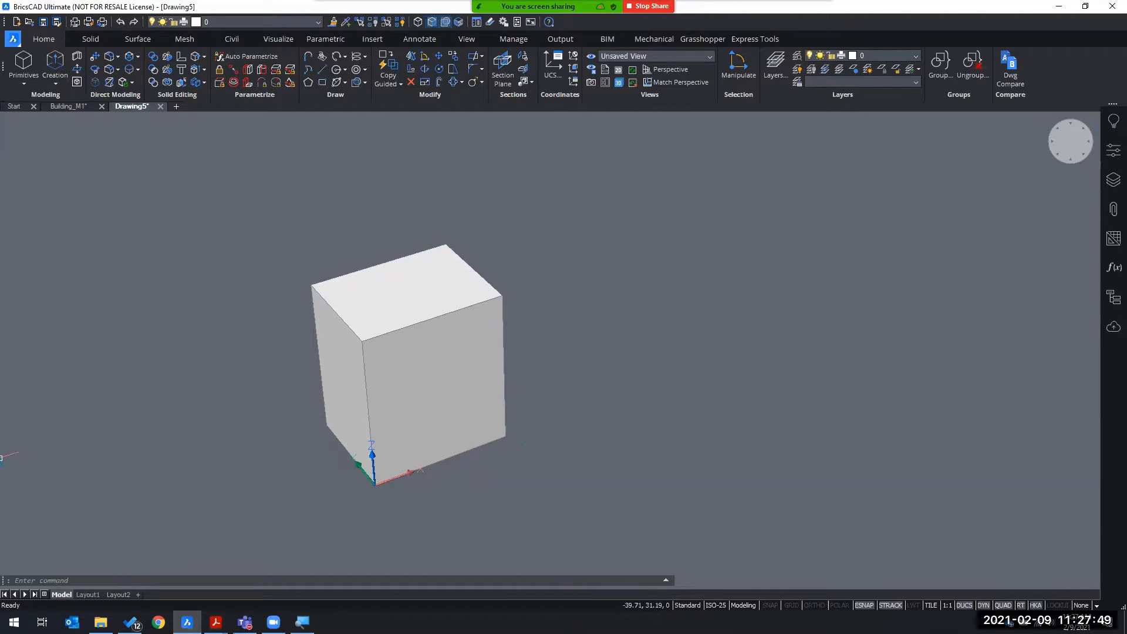
key("alt+Tab")
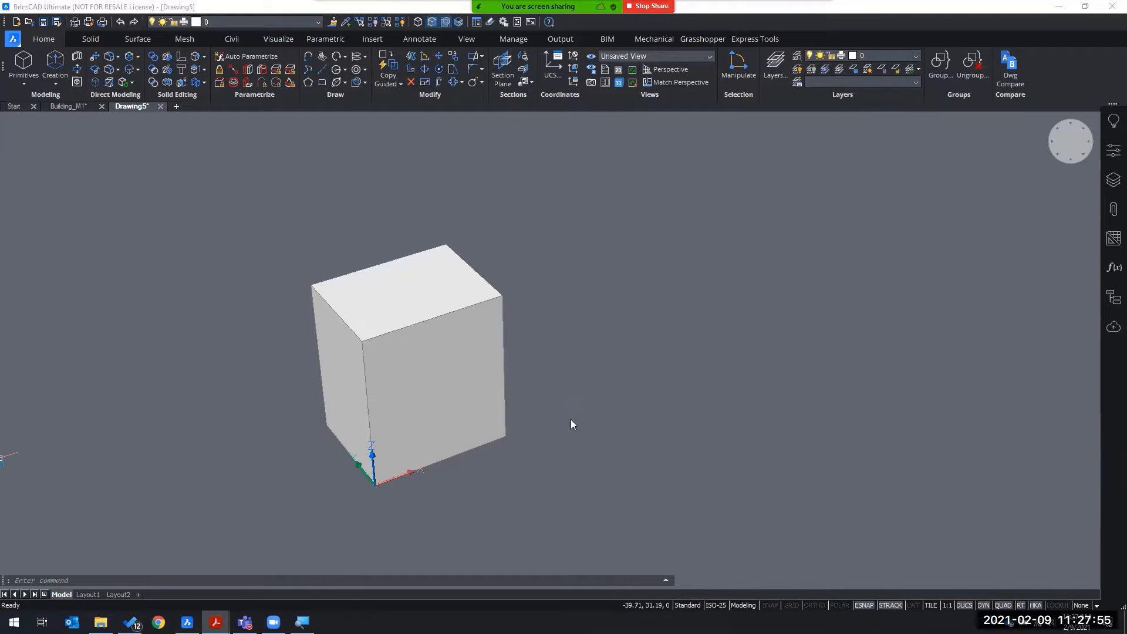
left_click(454, 467)
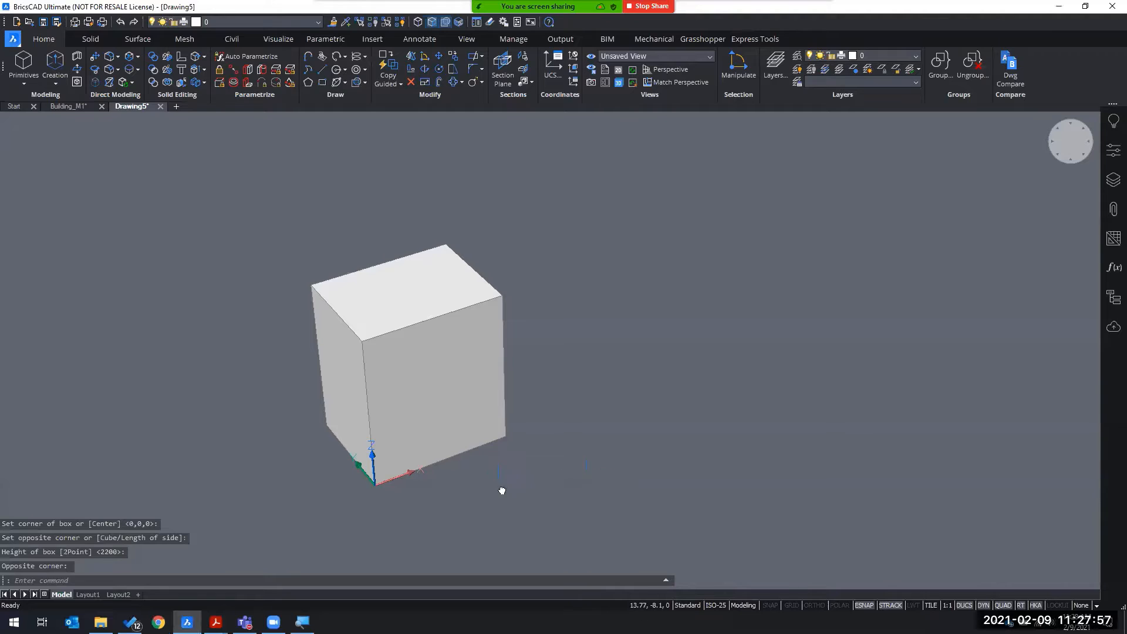
middle_click_drag(500, 491, 669, 385)
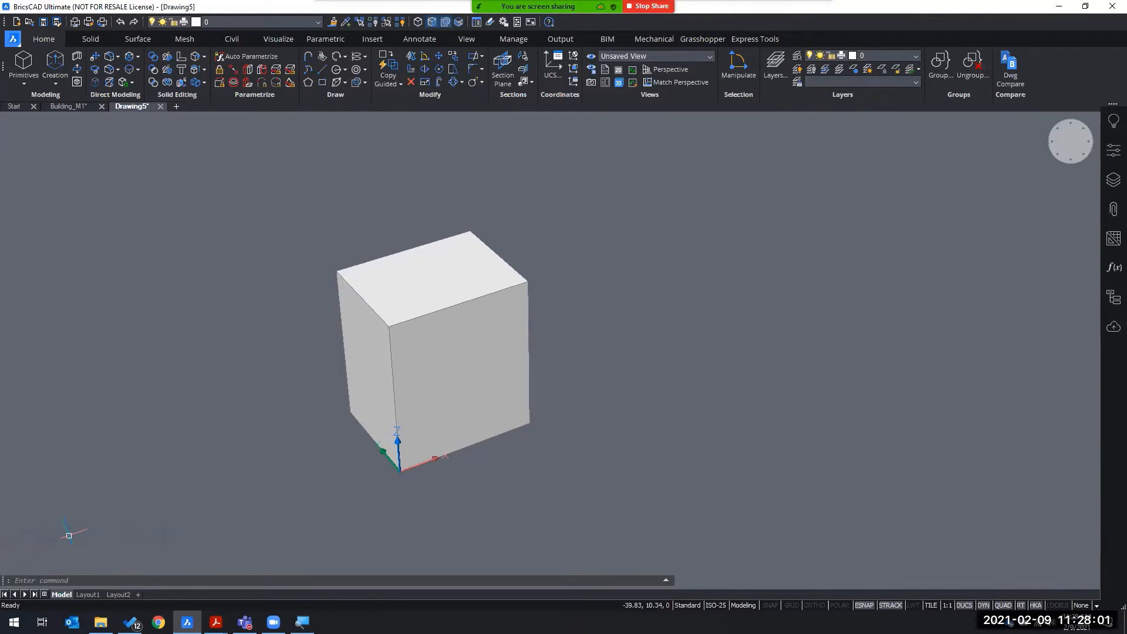
Step: Switch to Adobe Acrobat Reader, read section 4.3 on selection modes in the 3D modeling training document, and return to BricsCAD
key("alt+Tab")
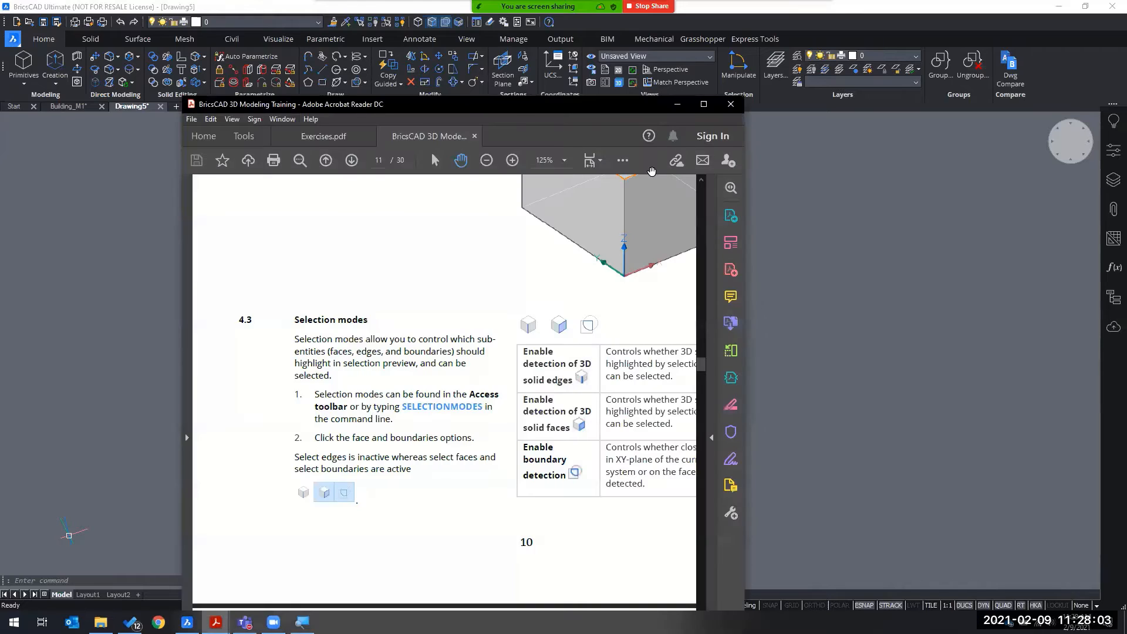
left_click(707, 102)
left_click_drag(413, 189, 402, 296)
left_click_drag(391, 215, 408, 412)
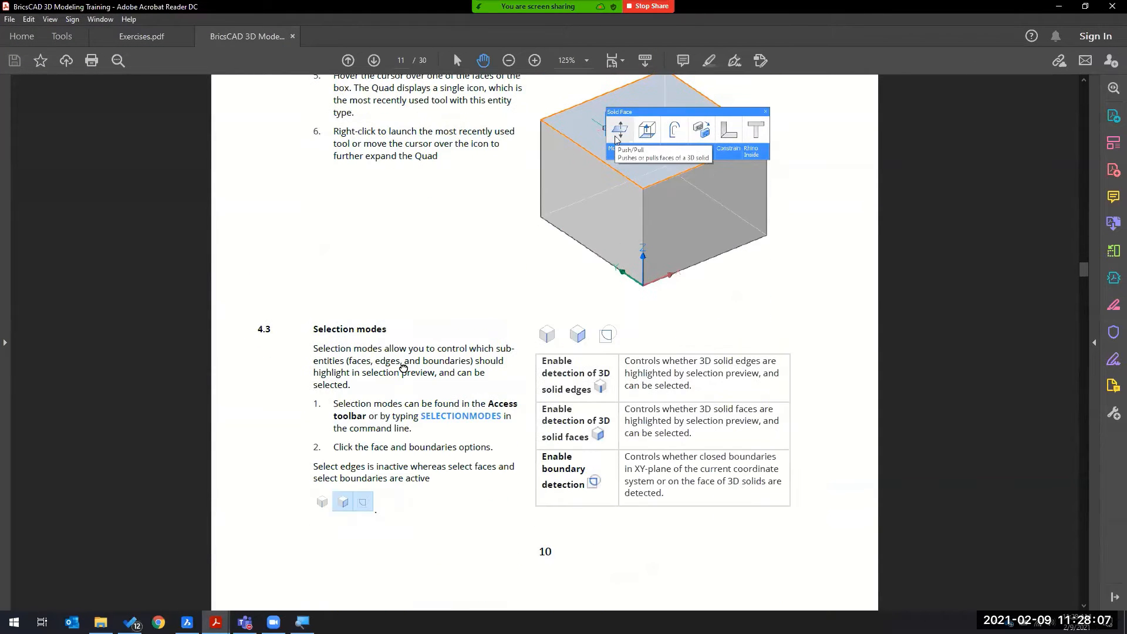
scroll(400, 325, "down", 5)
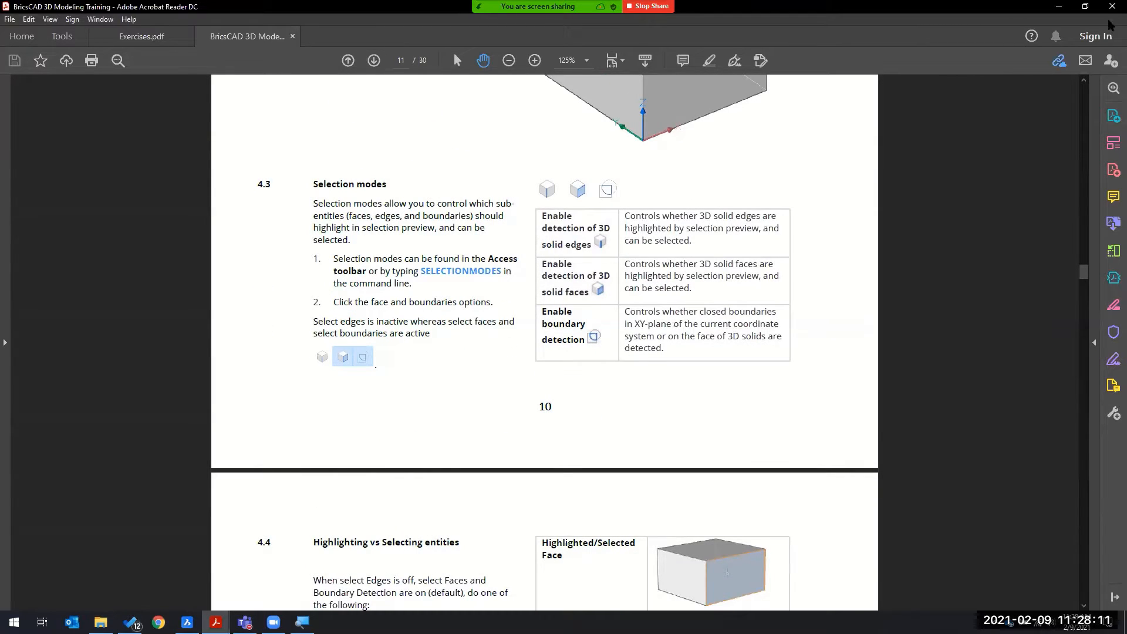
left_click(1059, 6)
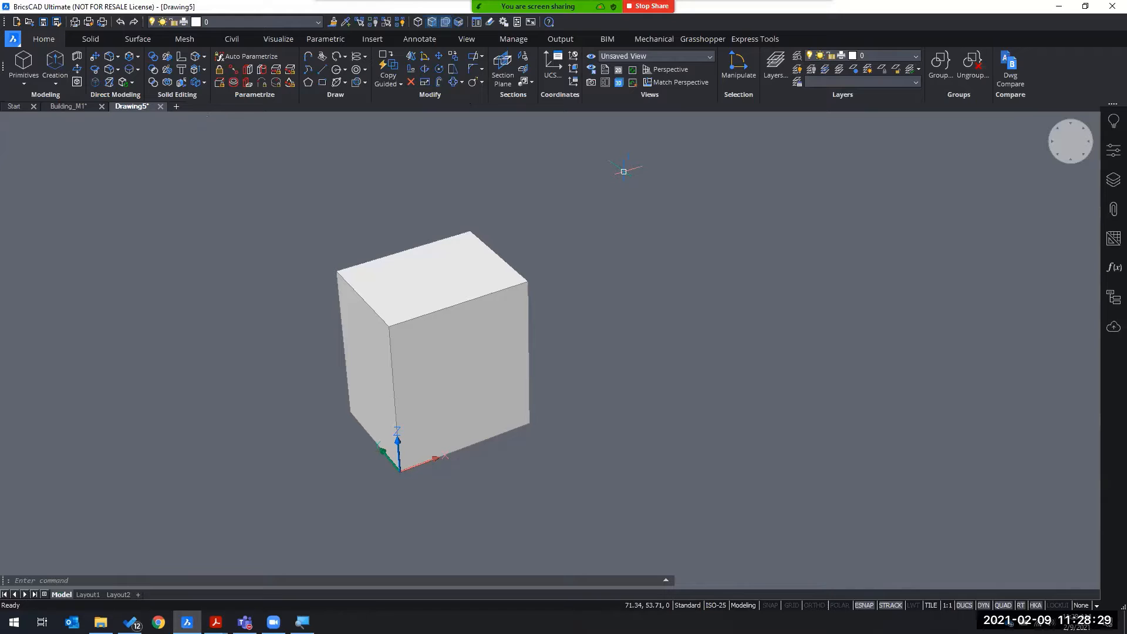
left_click(742, 605)
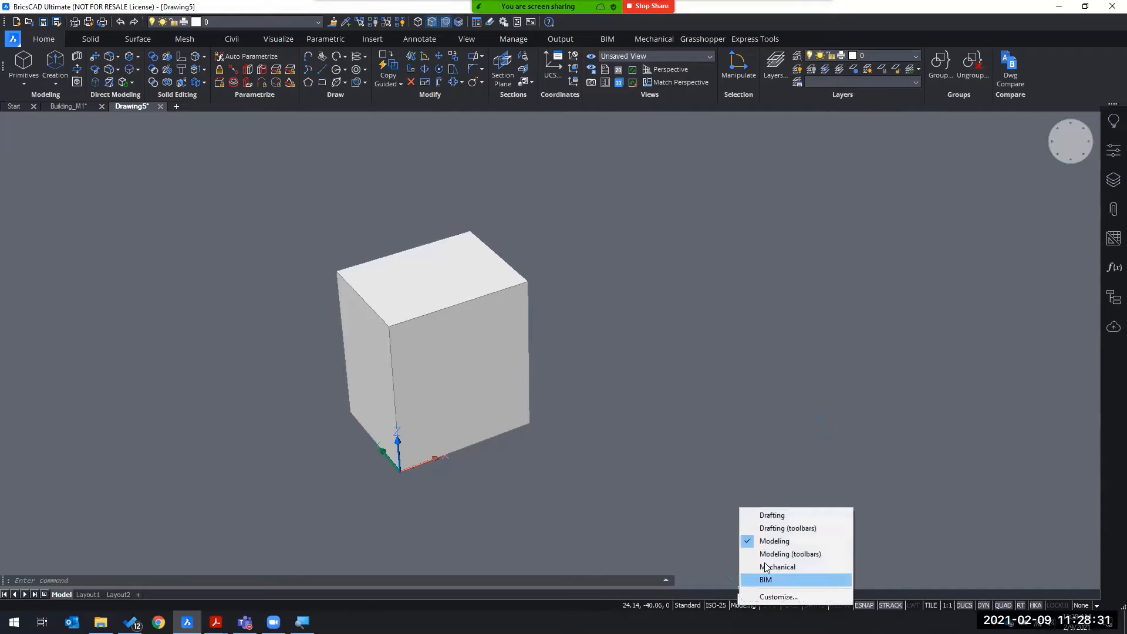
key("Escape")
key("Escape")
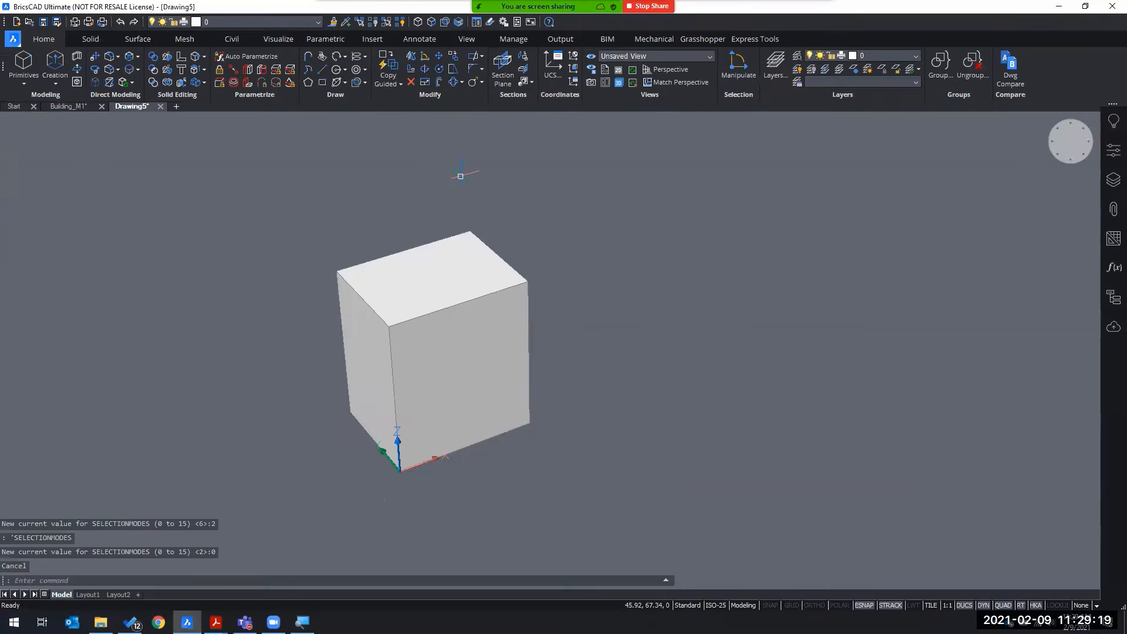
Step: Query the current value of the SELECTIONMODES variable, leaving it without entering a new one
type("se")
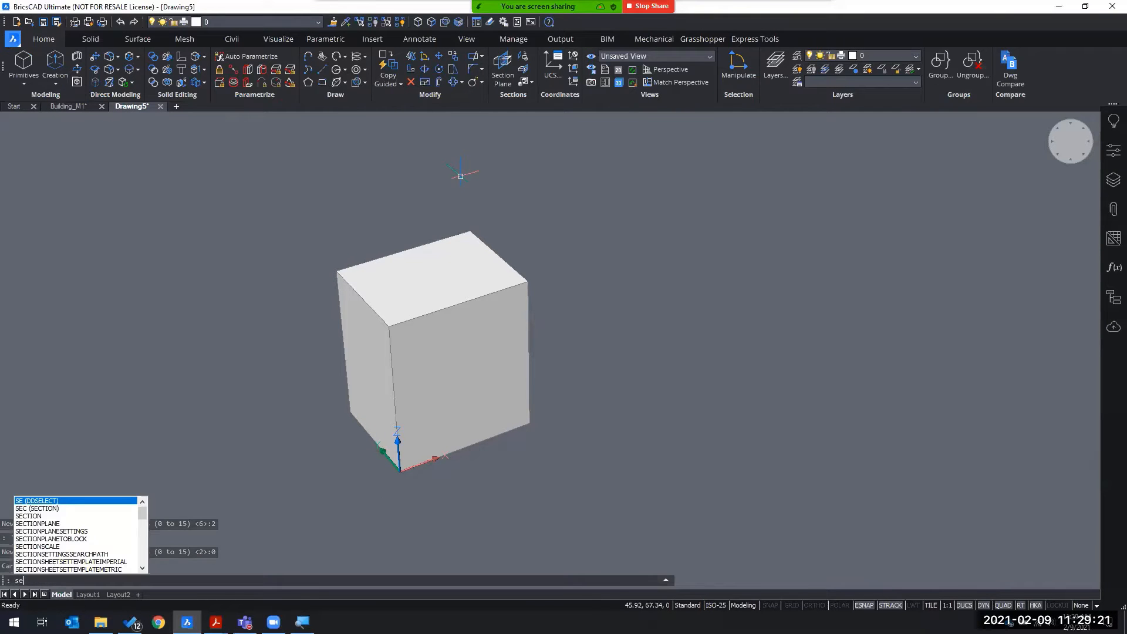
type("lec")
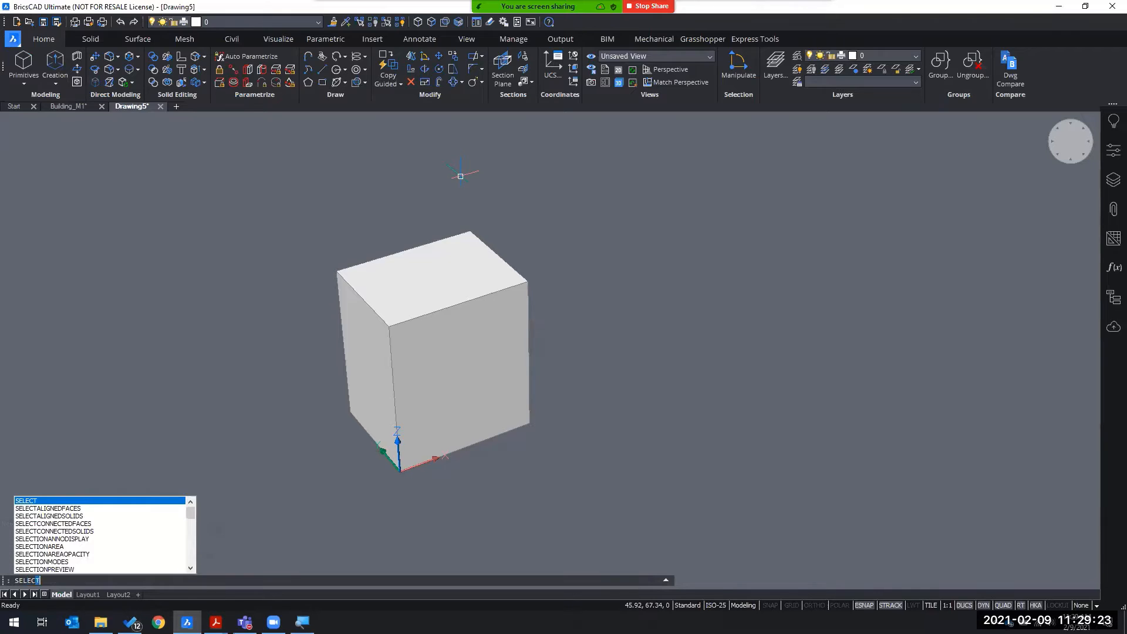
type("tim")
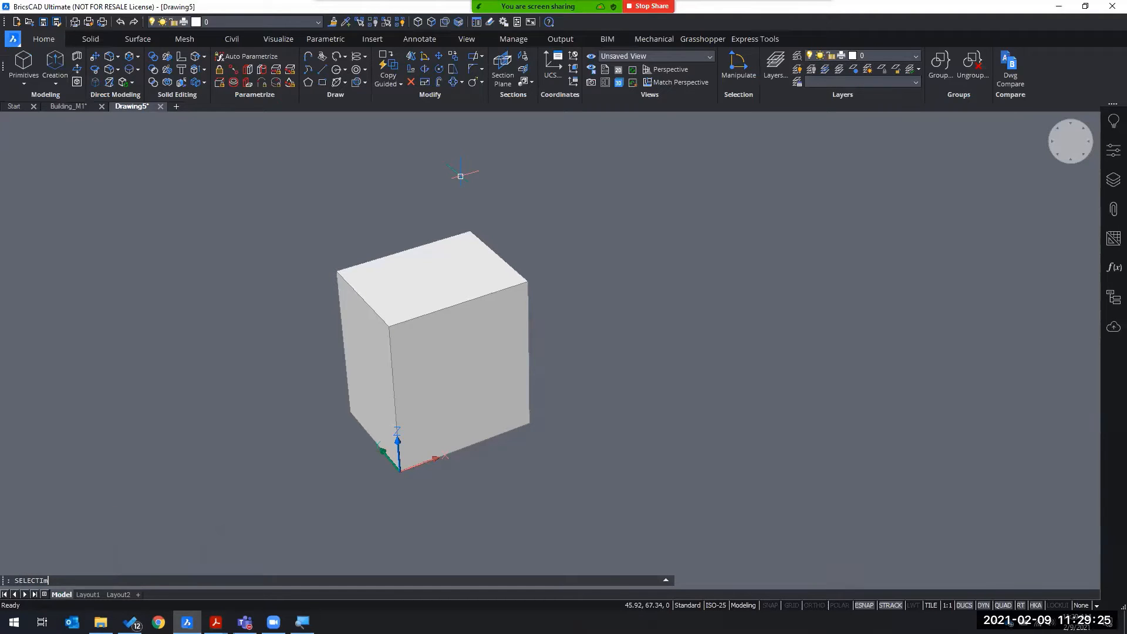
type("oonmo")
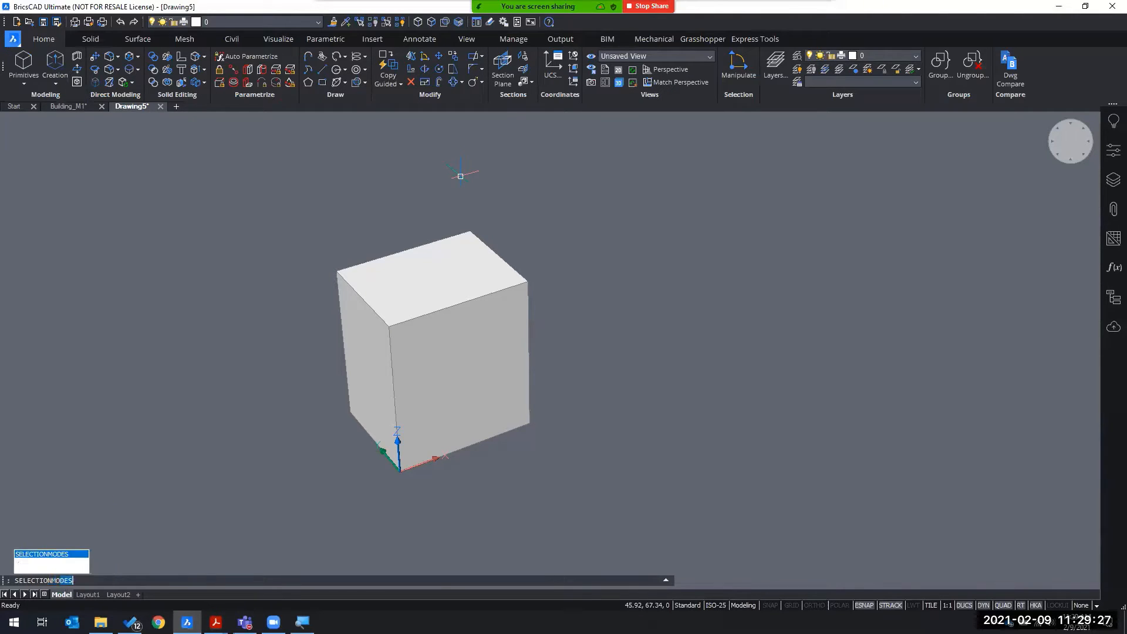
key("Return")
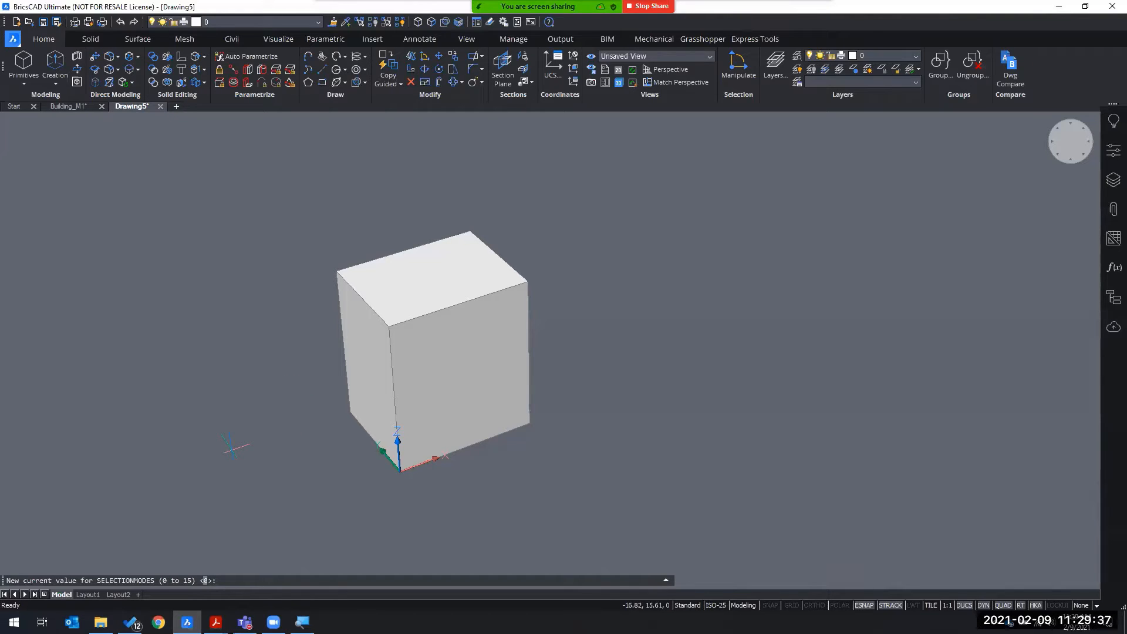
key("Escape")
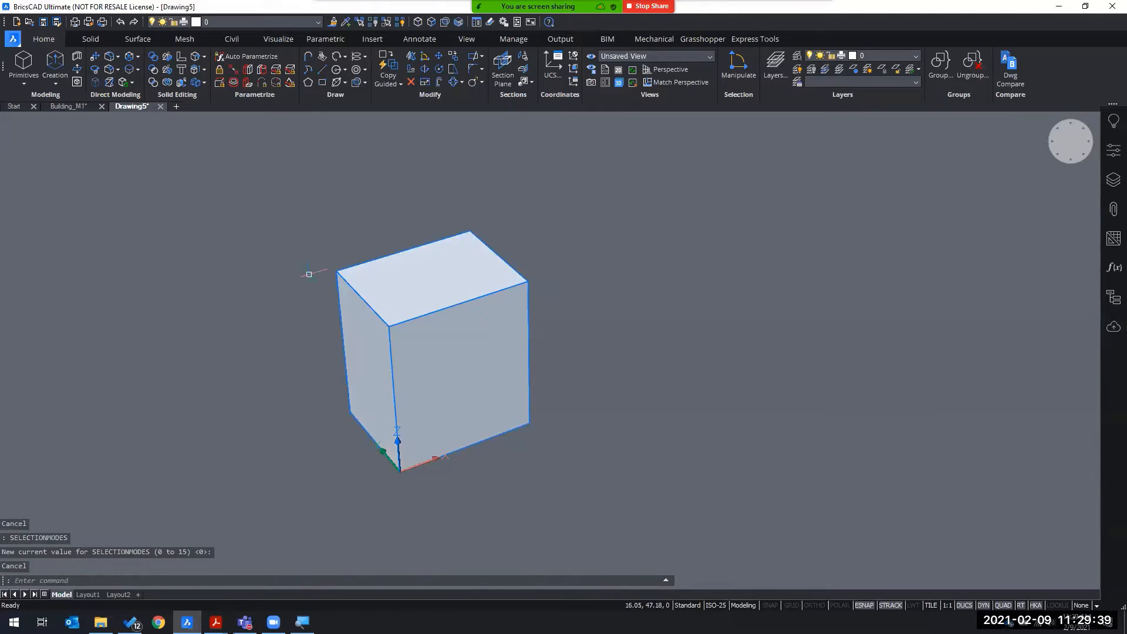
Step: Copy the box twice from its lower front corner, placing the first copy about 38.5 cm away at about 6.75° and the second farther along X
left_click(429, 381)
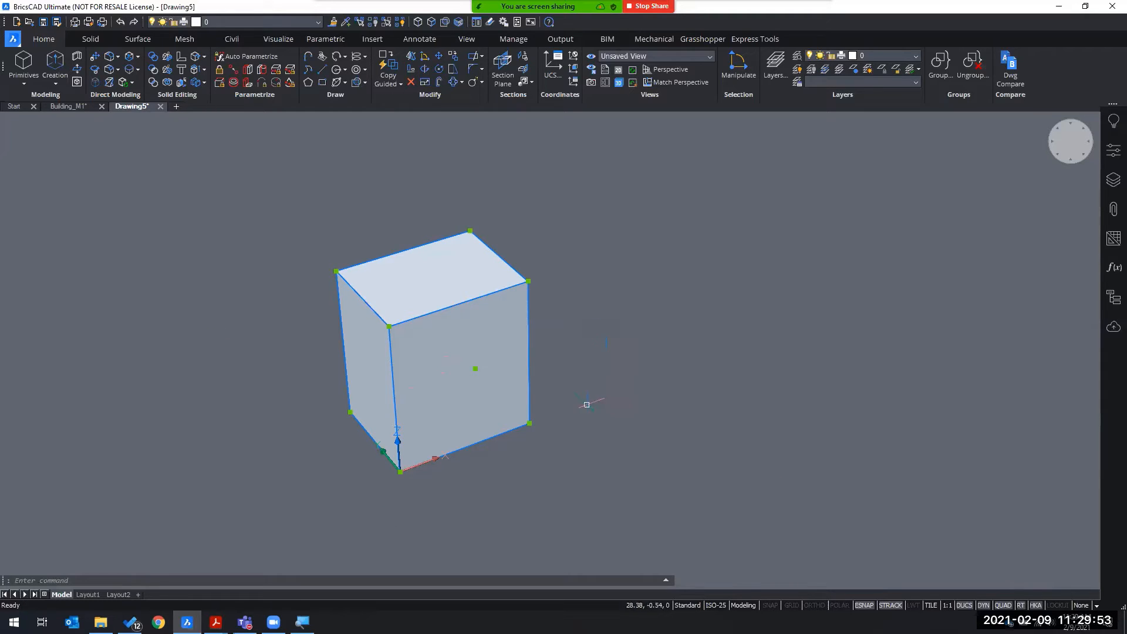
mouse_move(508, 370)
mouse_move(457, 407)
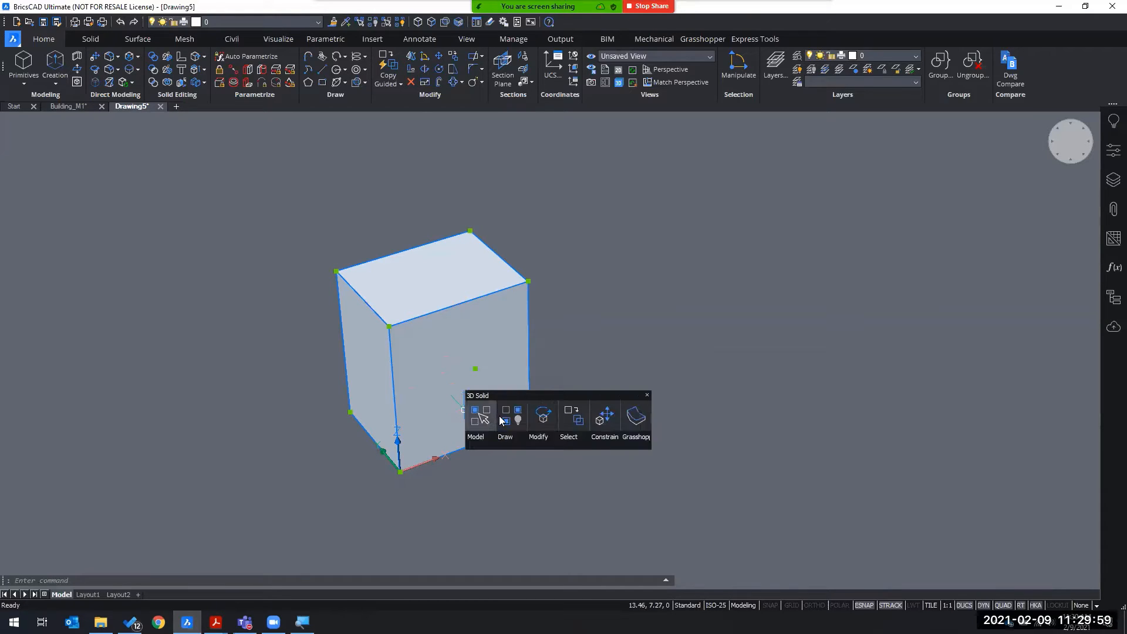
left_click(568, 417)
left_click(400, 471)
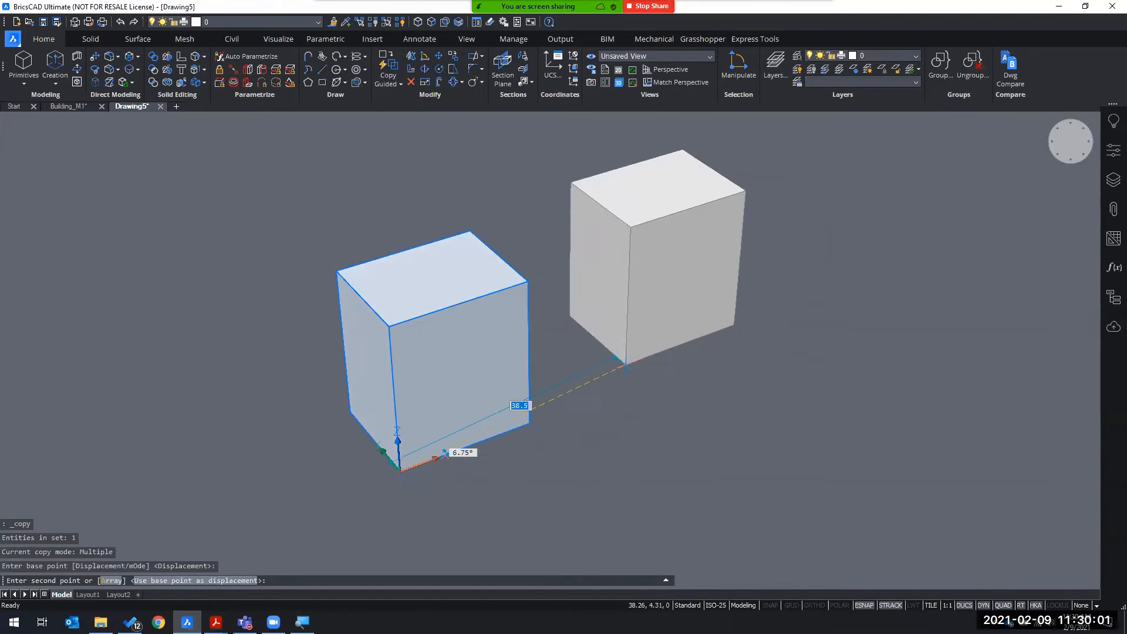
left_click(626, 363)
left_click(848, 433)
key("Escape")
scroll(422, 453, "down", 3)
scroll(578, 405, "up", 2)
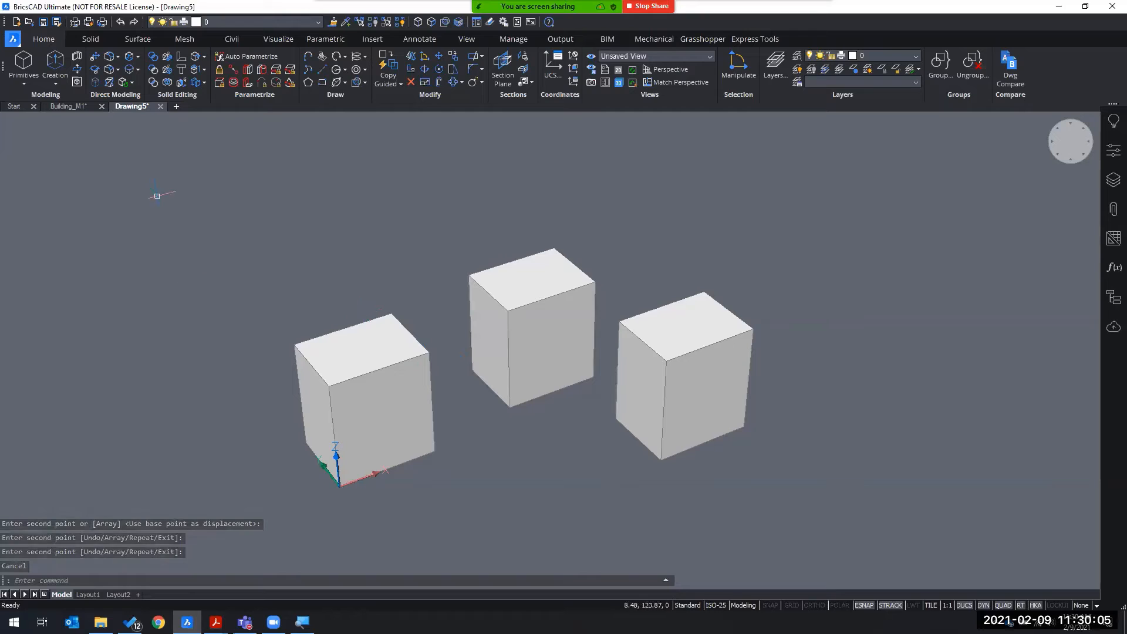
Step: Enable 3D solid face detection and examine the matching SELECTIONMODES entry in the command history
left_click(431, 22)
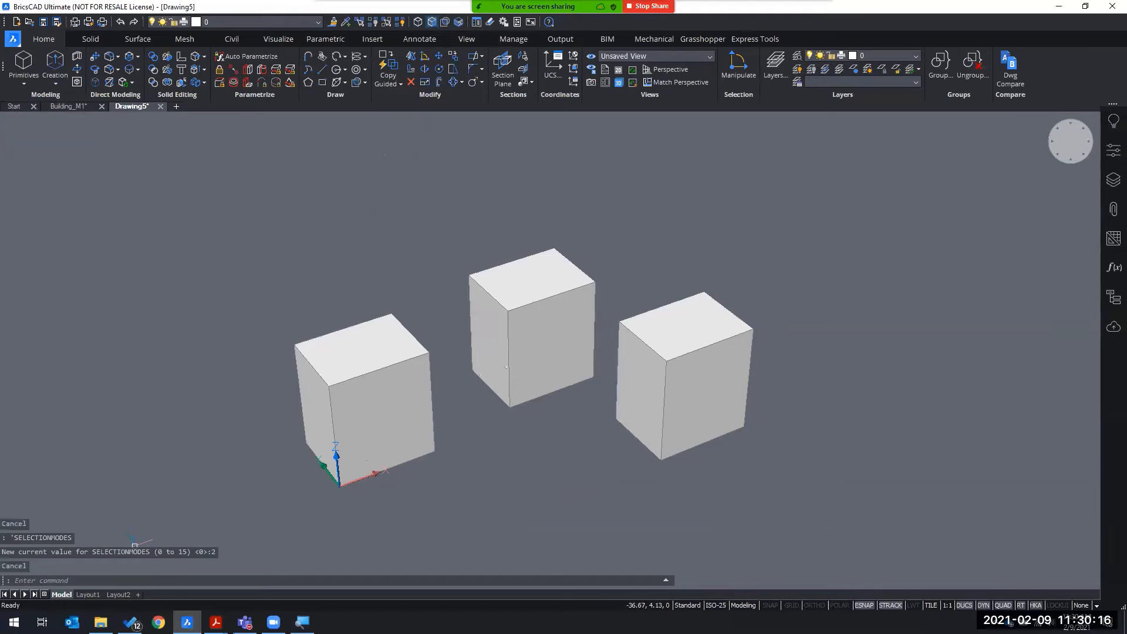
left_click(132, 551)
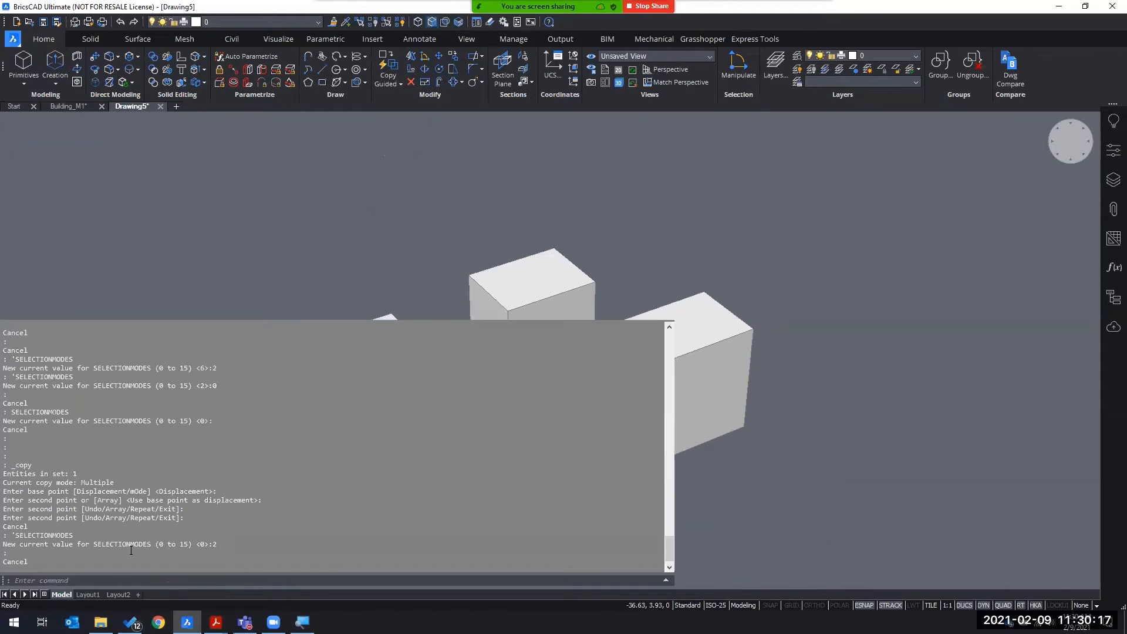
left_click_drag(225, 551, 87, 545)
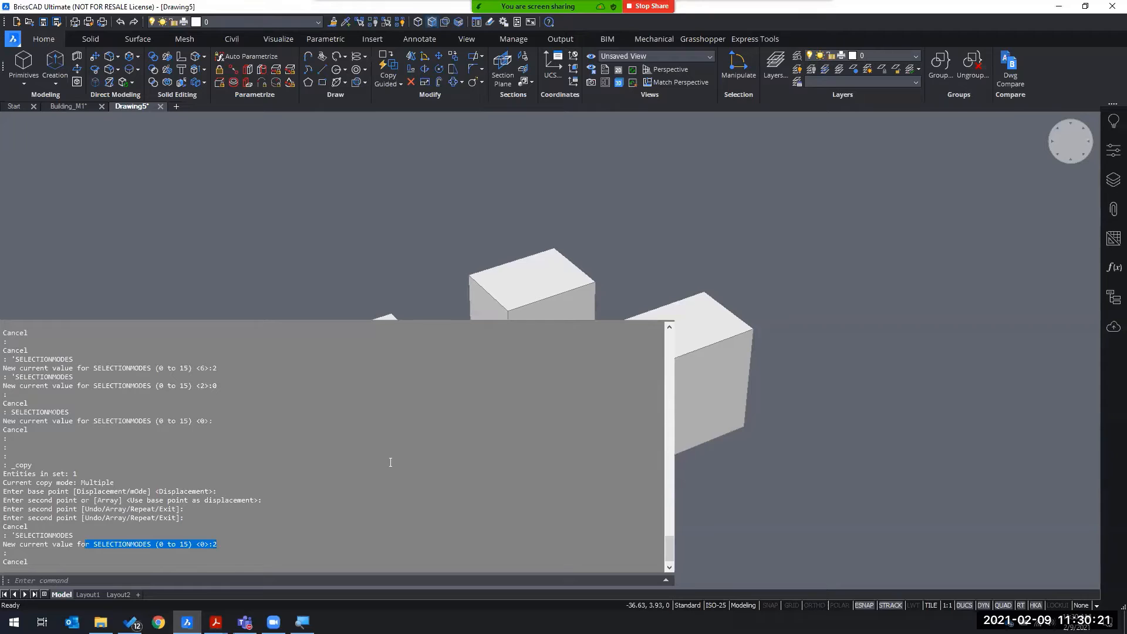
left_click(708, 409)
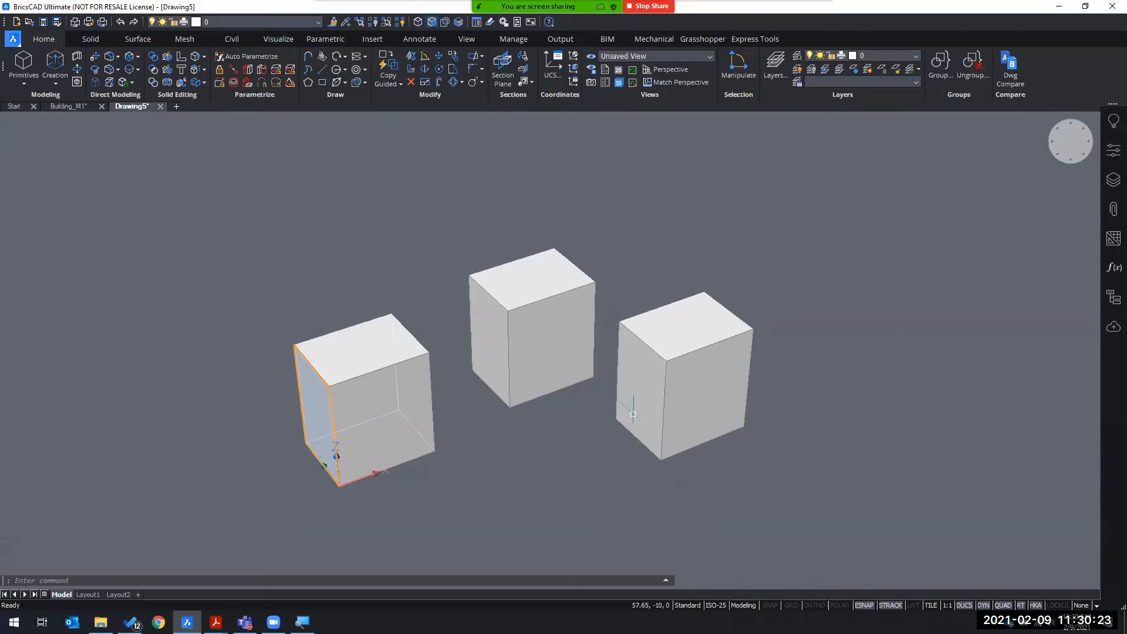
middle_click_drag(556, 458, 593, 385)
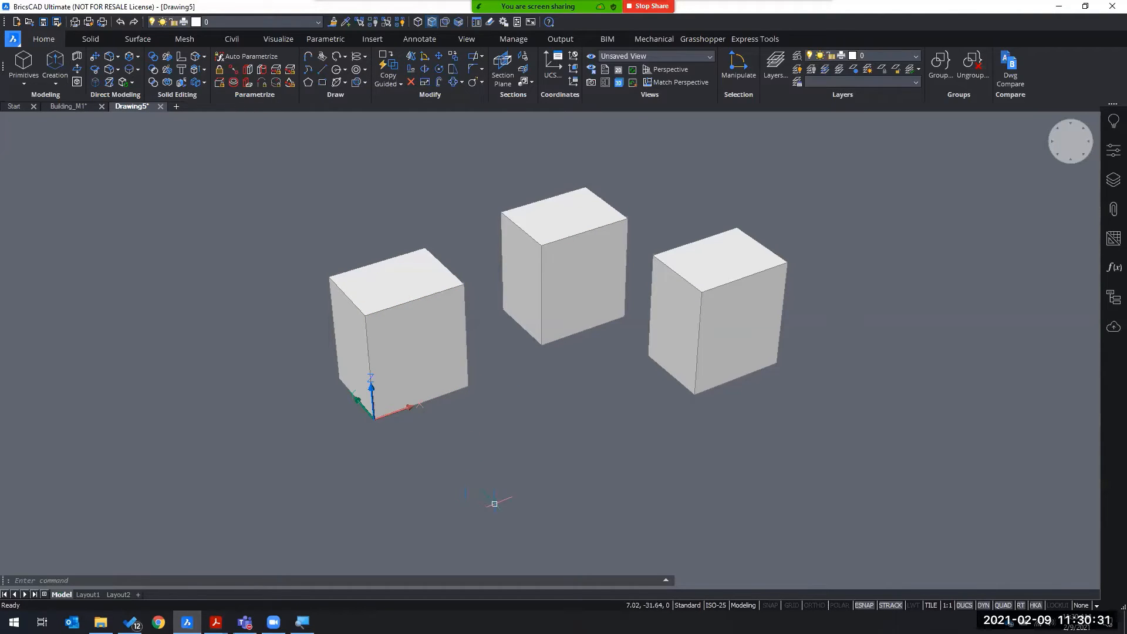
Step: Enable solid edge detection, disable face detection, and test selection on the edges and top of the box at the origin
mouse_move(401, 351)
left_click(419, 22)
left_click(431, 23)
left_click(386, 282)
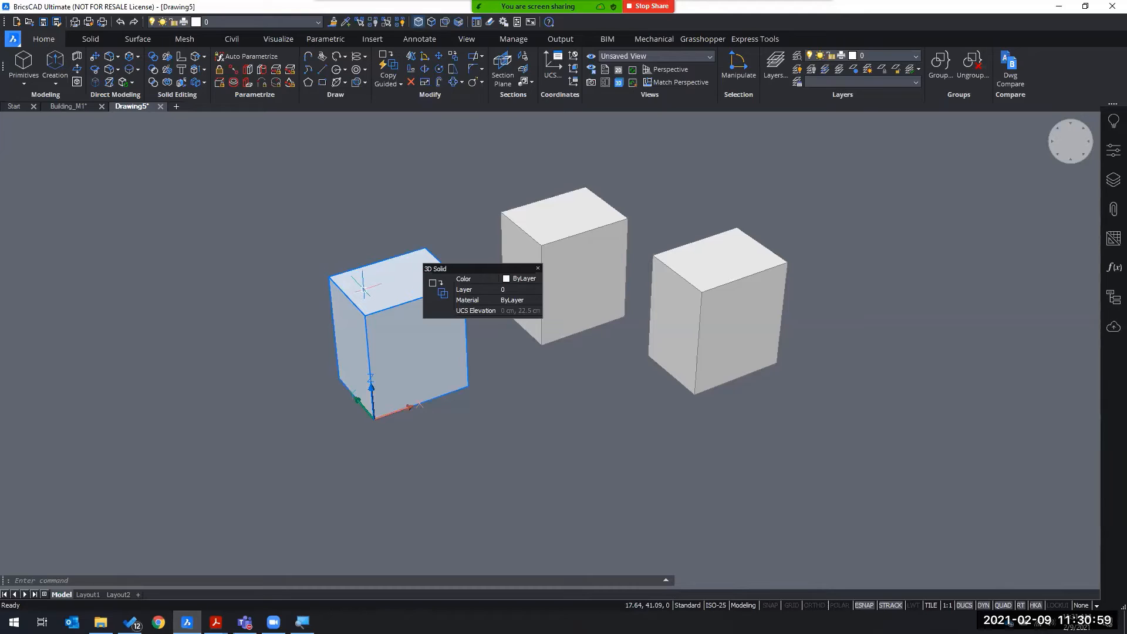
key("Escape")
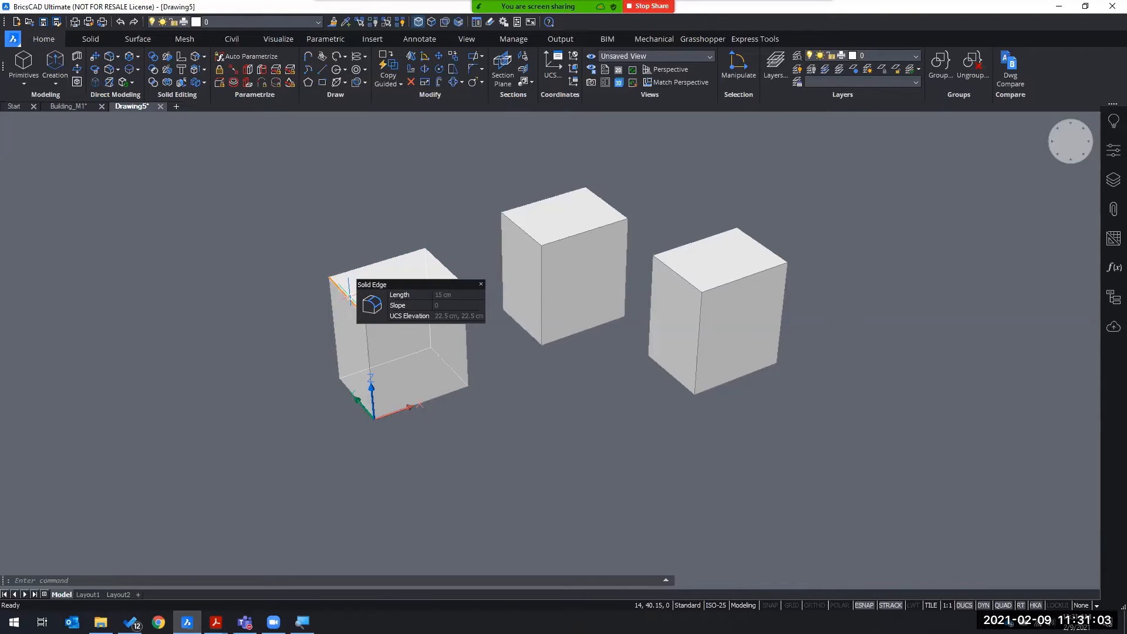
left_click(397, 270)
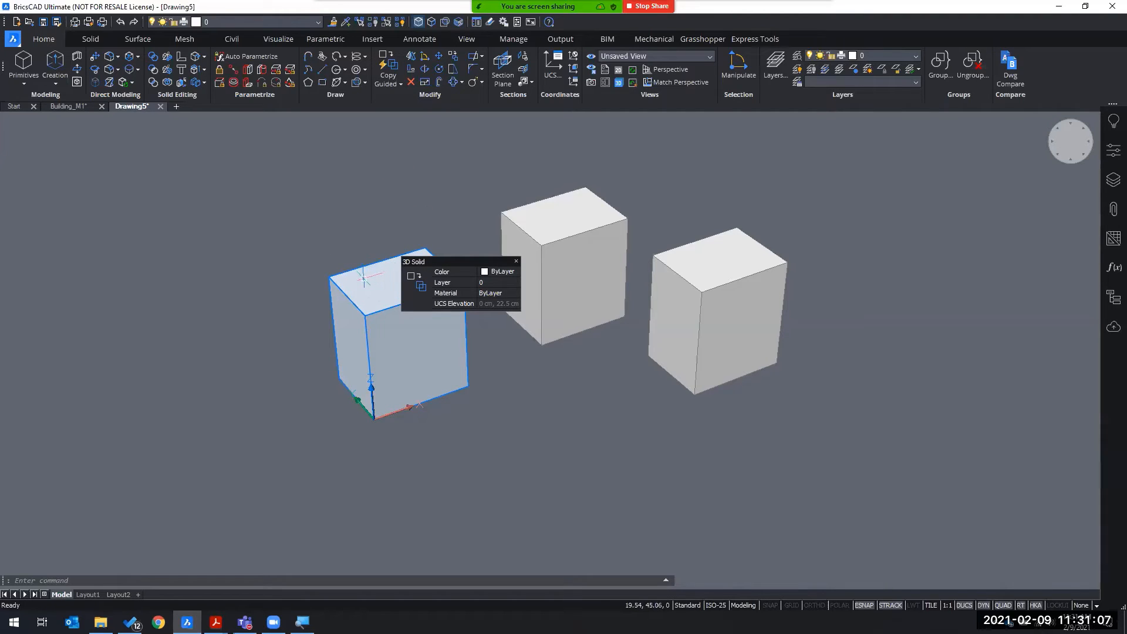
key("Escape")
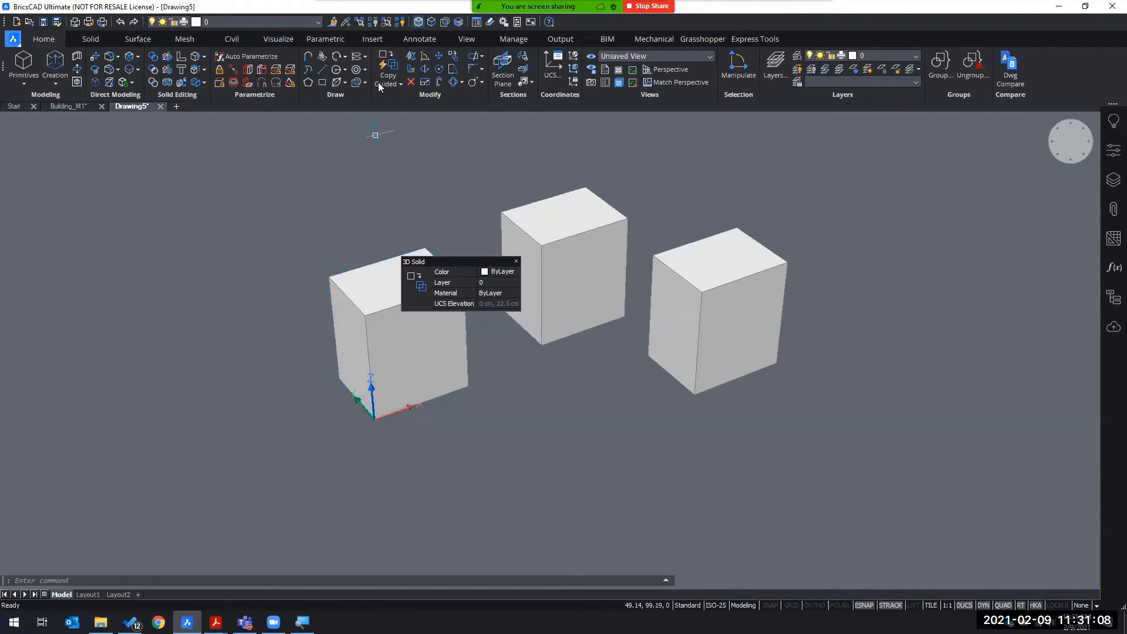
Step: Enable face detection alongside edge detection and preview an edge and the front face of the box at the origin
left_click(430, 23)
scroll(430, 290, "up", 2)
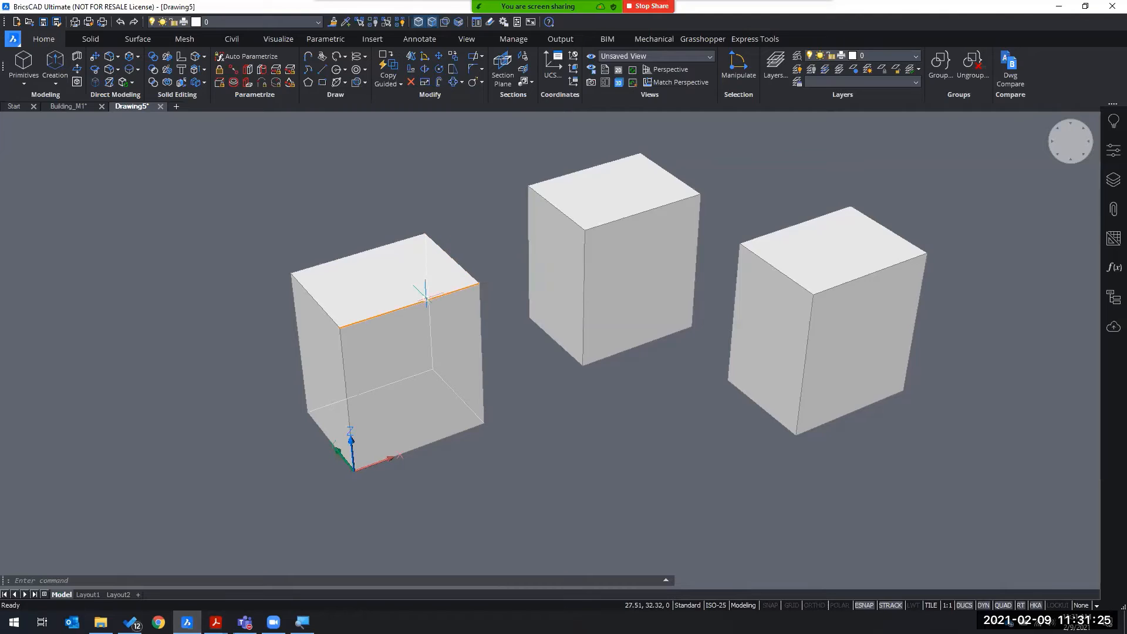
mouse_move(383, 410)
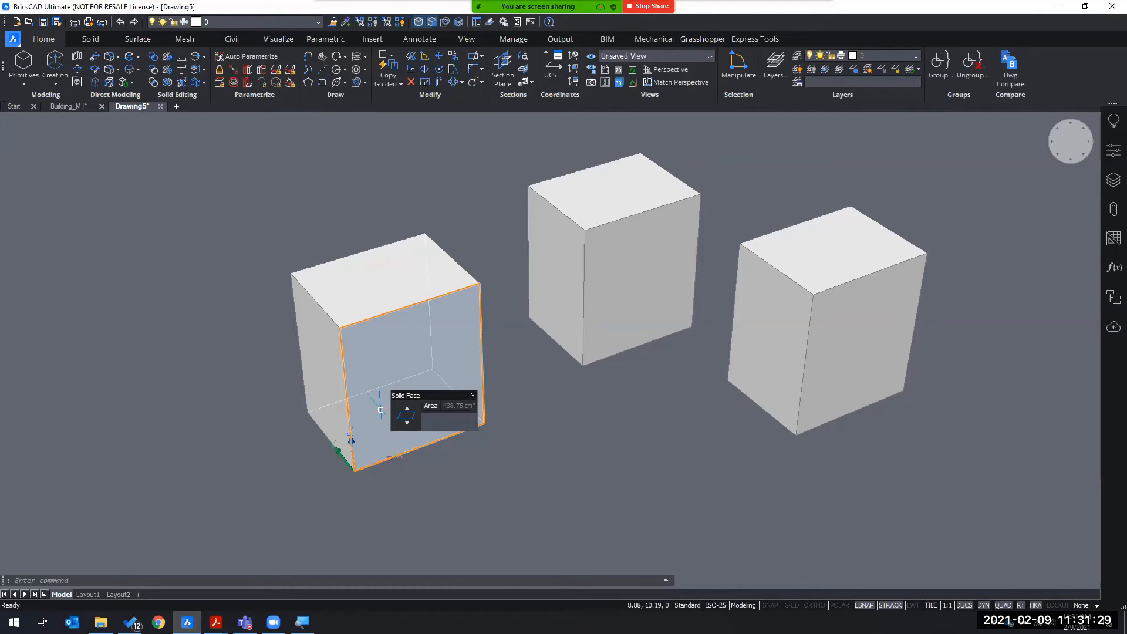
Step: Disable both edge and face detection and preview whole-solid highlighting on the box at the origin
left_click(421, 24)
left_click(431, 24)
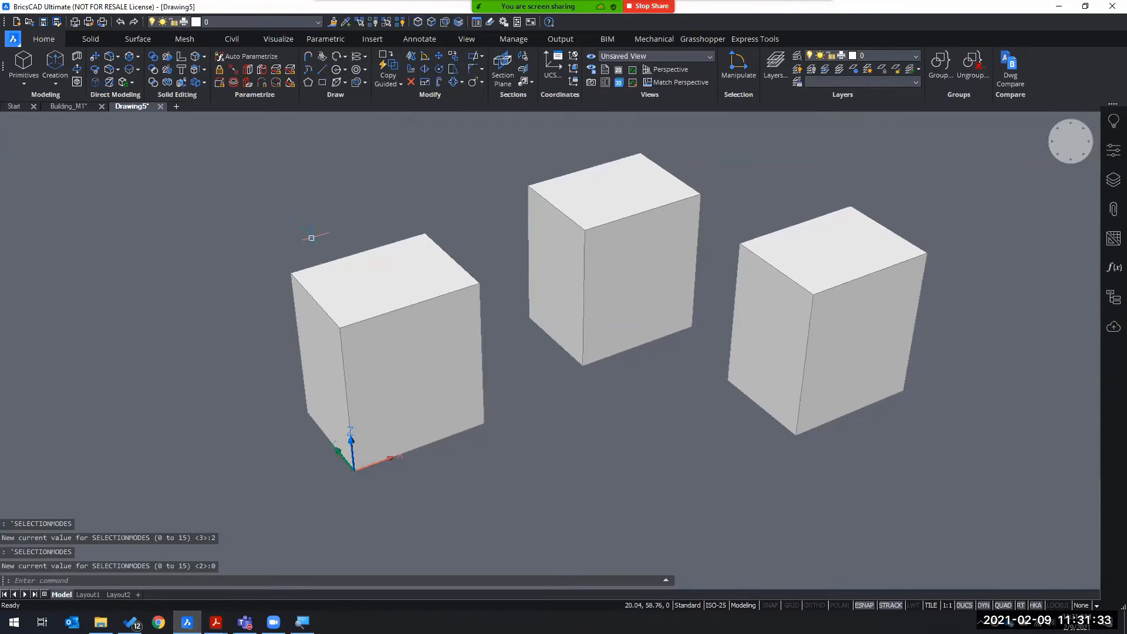
mouse_move(374, 295)
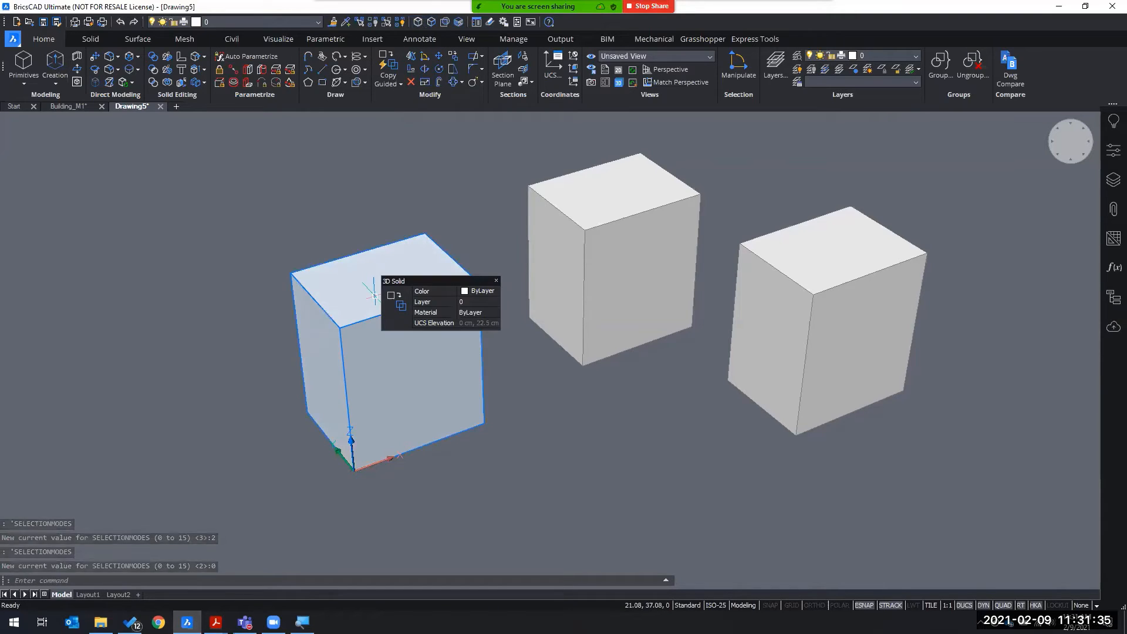
Step: Turn face detection and edge detection for 3D solids back on
left_click(430, 24)
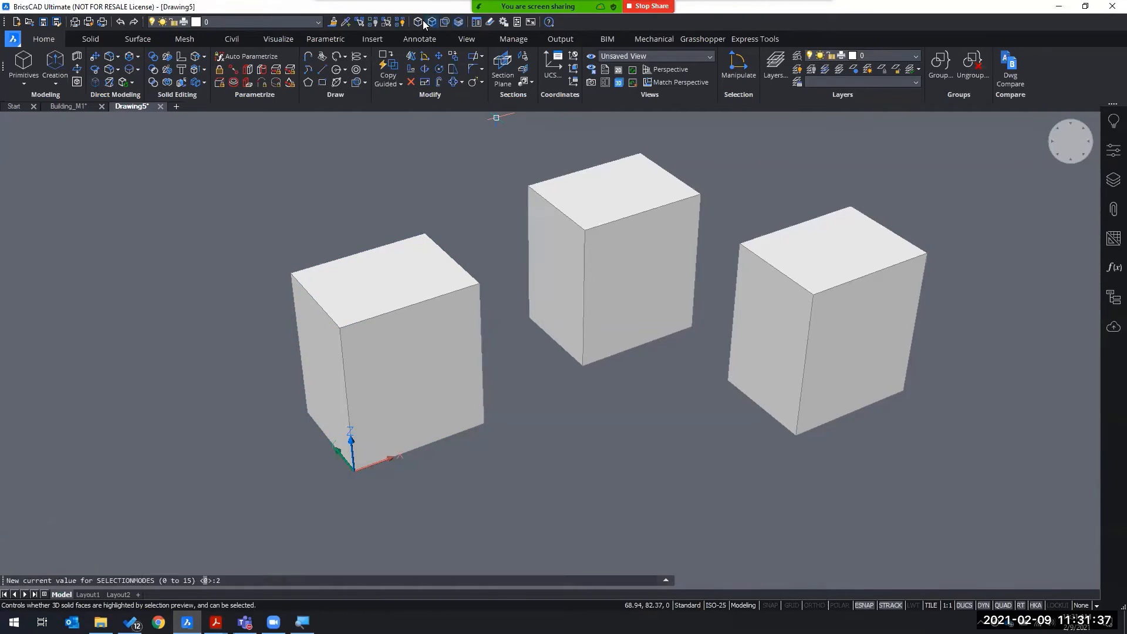
left_click(417, 22)
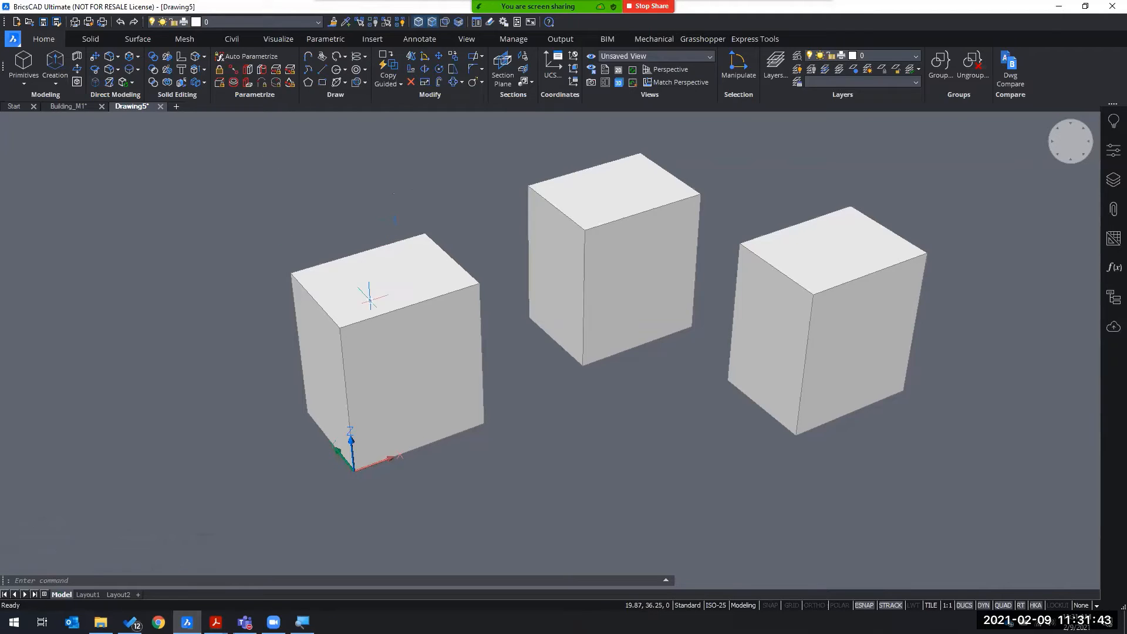
Step: Preview the top and front faces of the box at the origin, then select the whole solid and clear the selection
mouse_move(344, 294)
mouse_move(381, 284)
mouse_move(414, 376)
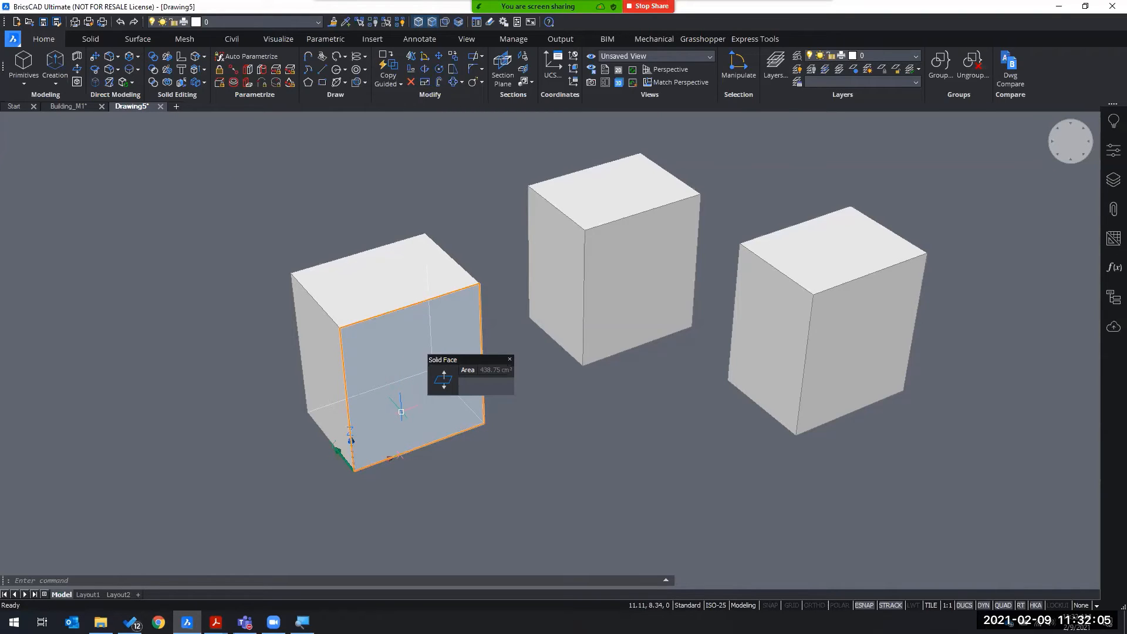
key("F2")
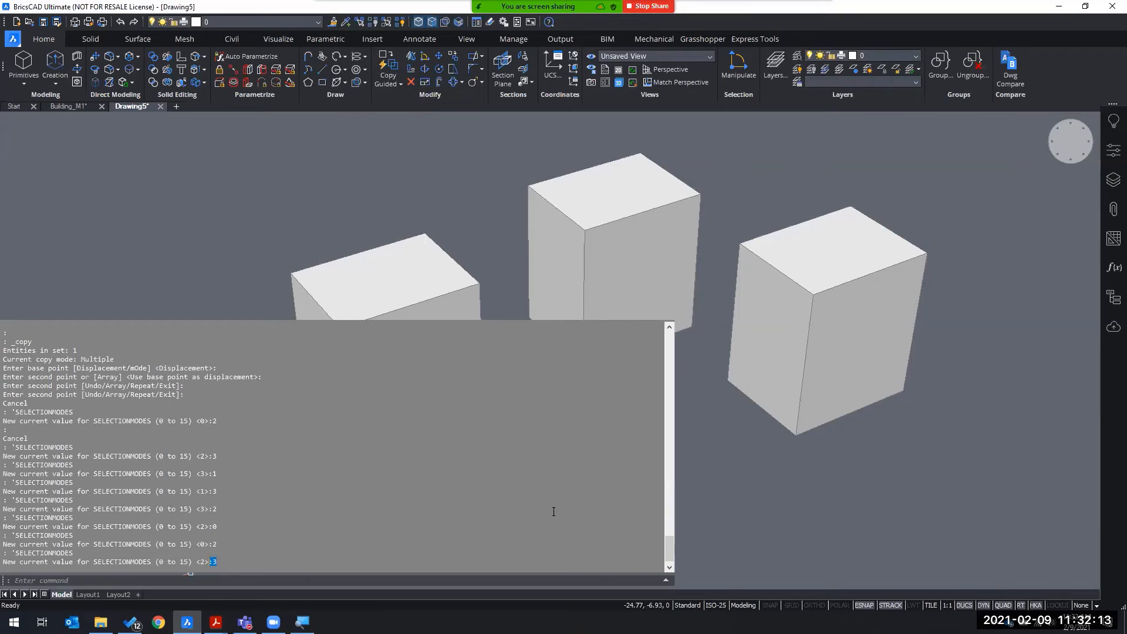
key("F2")
mouse_move(428, 358)
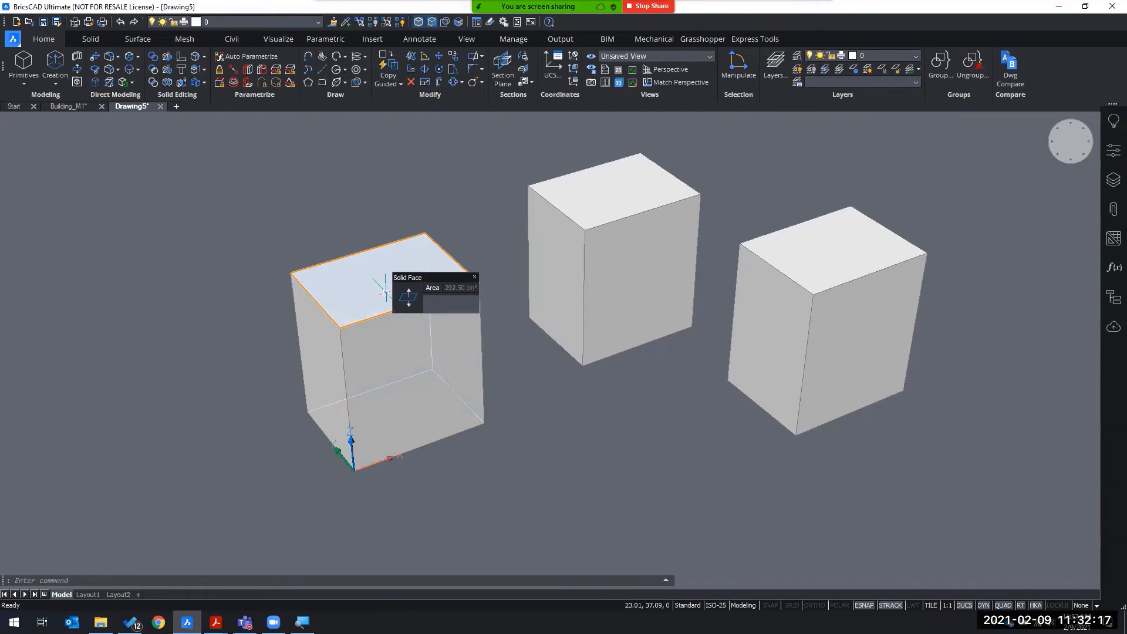
left_click(414, 379)
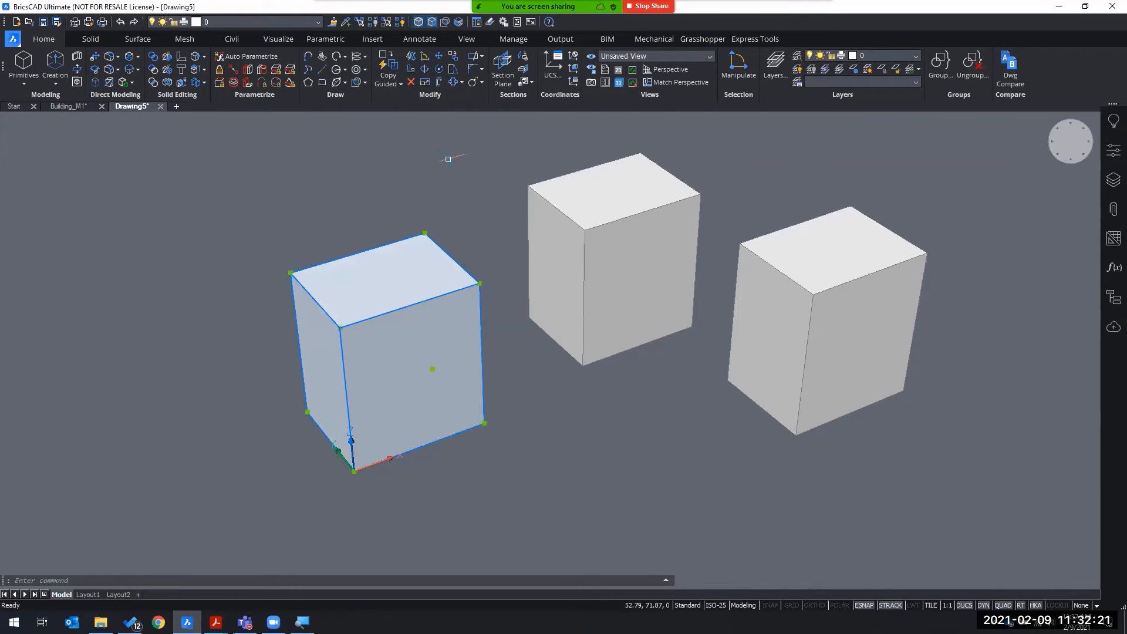
key("Escape")
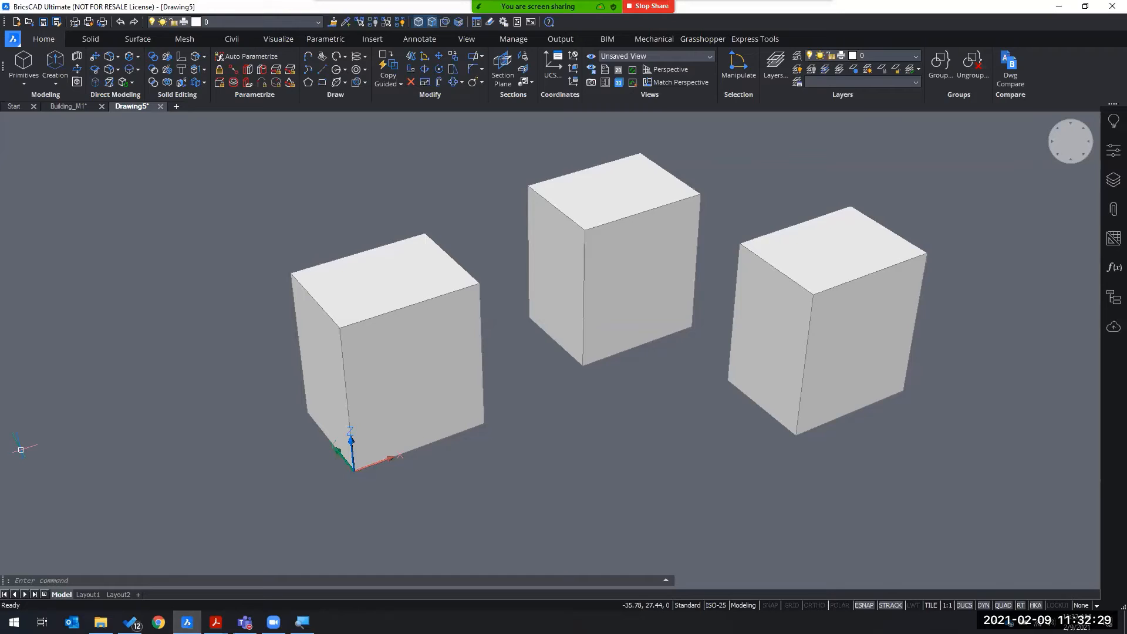
Step: Disable solid edge and face detection, then test whole-solid and top-face selection on the box at the origin
left_click(418, 22)
left_click(432, 22)
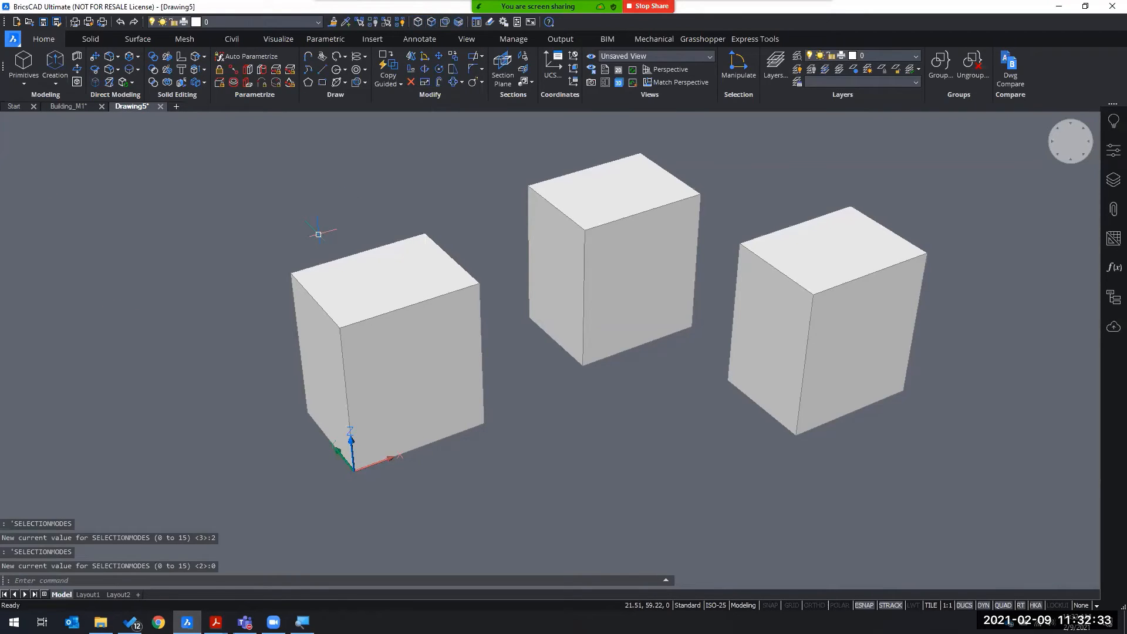
left_click(353, 266)
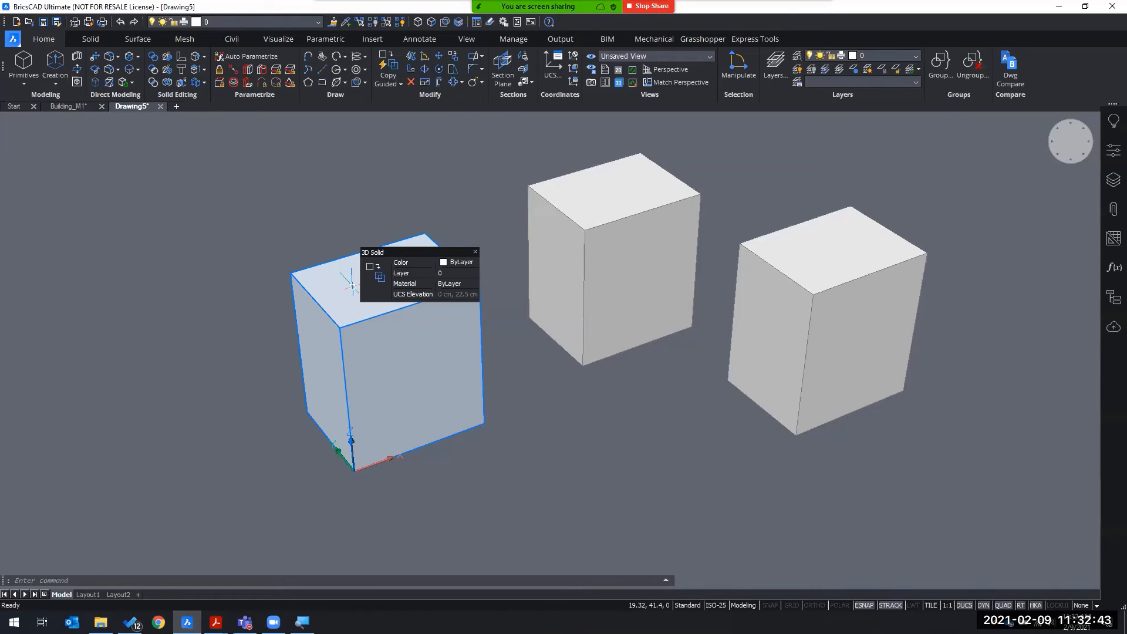
left_click(351, 286, "ctrl")
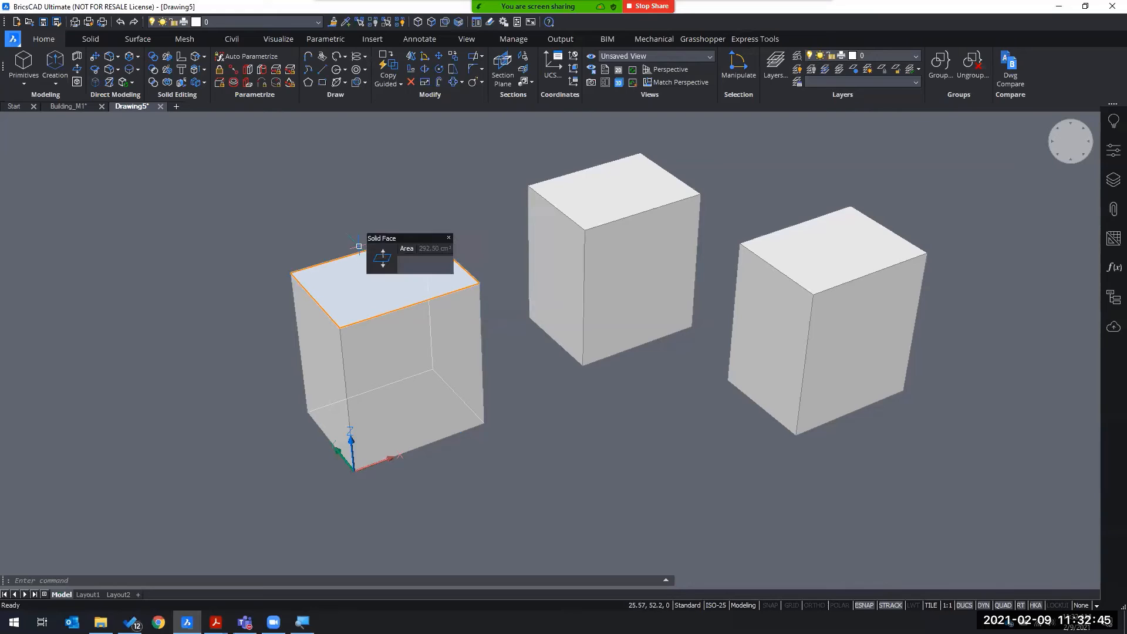
key("Escape")
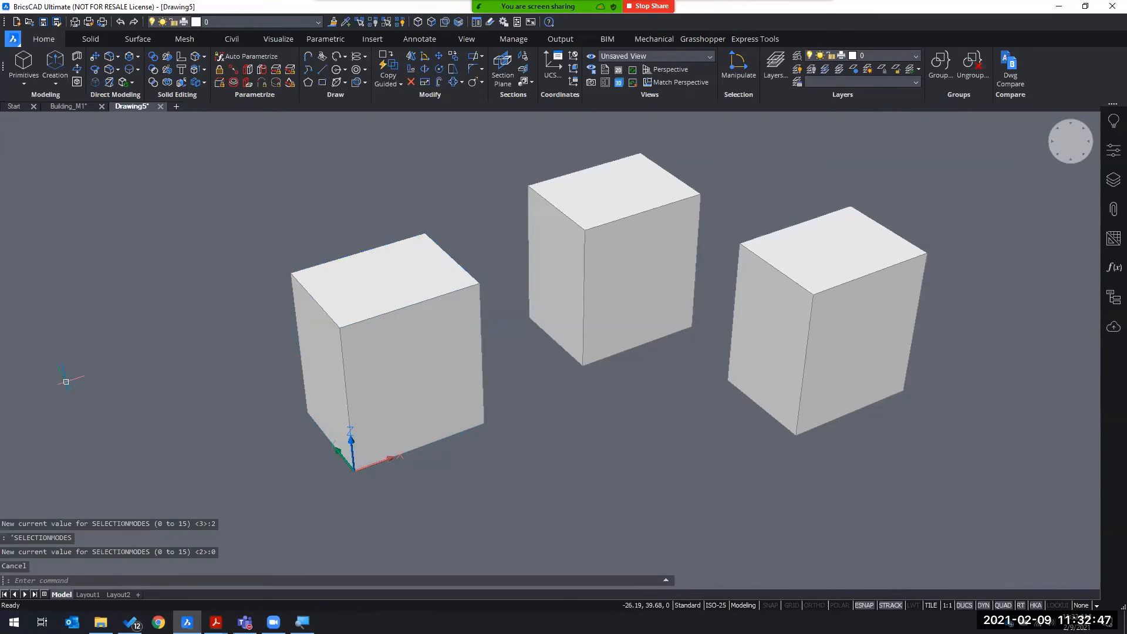
Step: Draw a large rectangle and a smaller one beside it on the ground plane, next to the three boxes
key("alt+Tab")
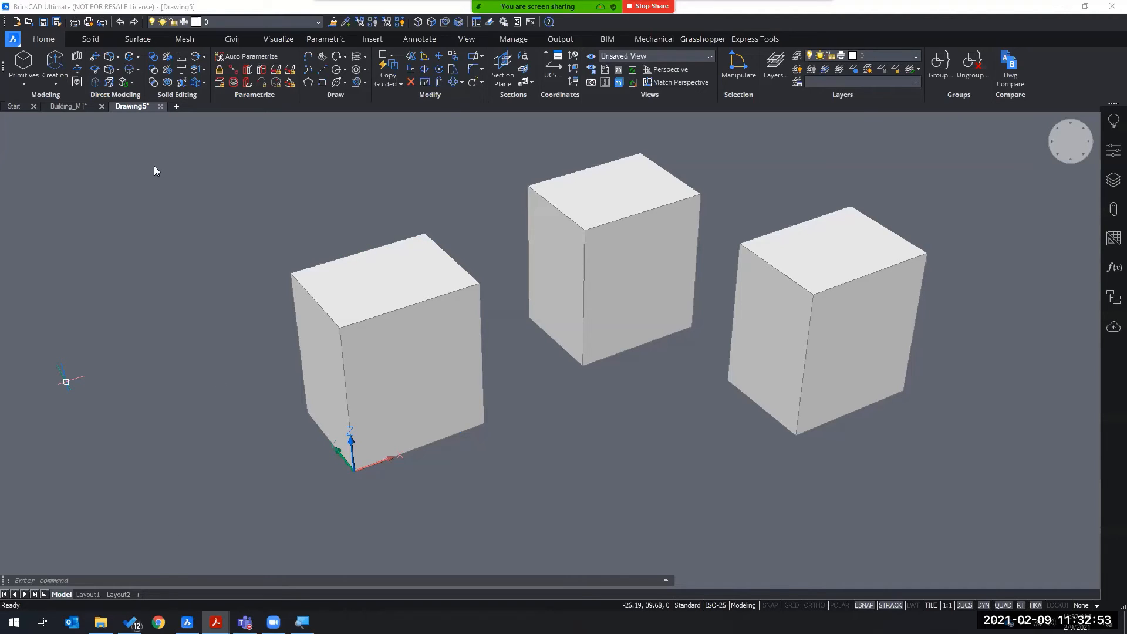
left_click(287, 181)
scroll(469, 381, "down", 3)
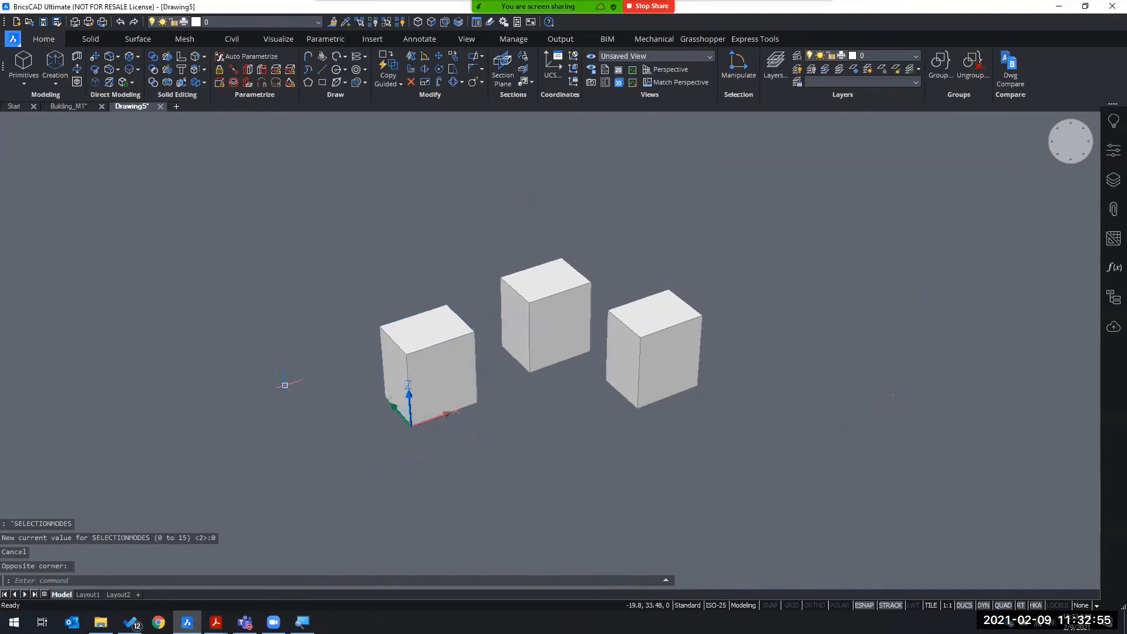
right_click(271, 382)
mouse_move(314, 420)
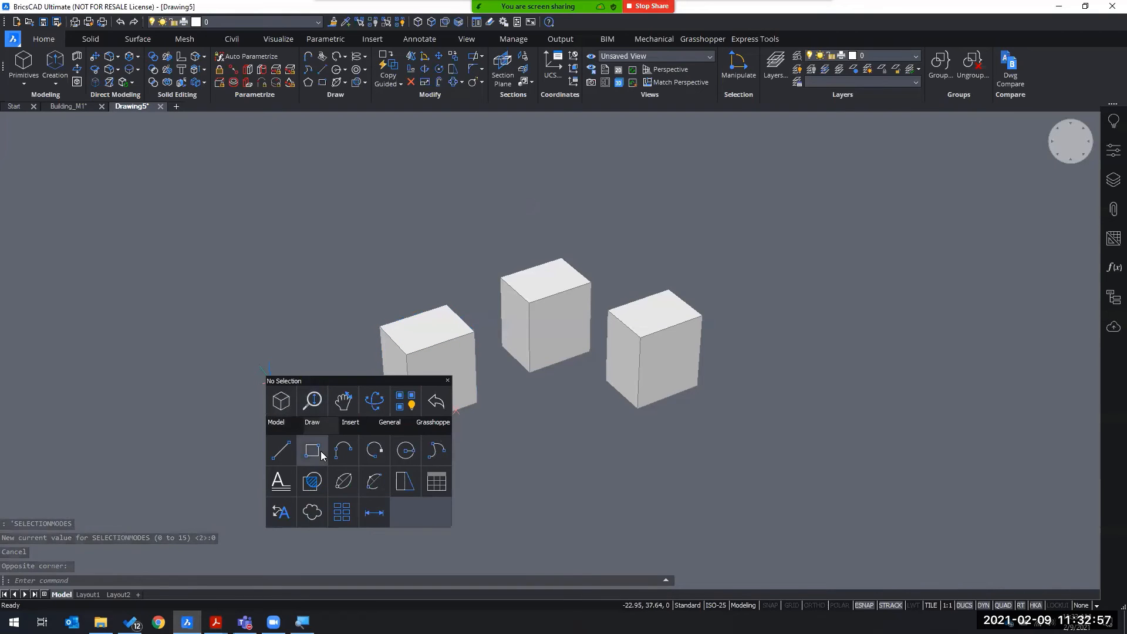
left_click(311, 449)
left_click(904, 435)
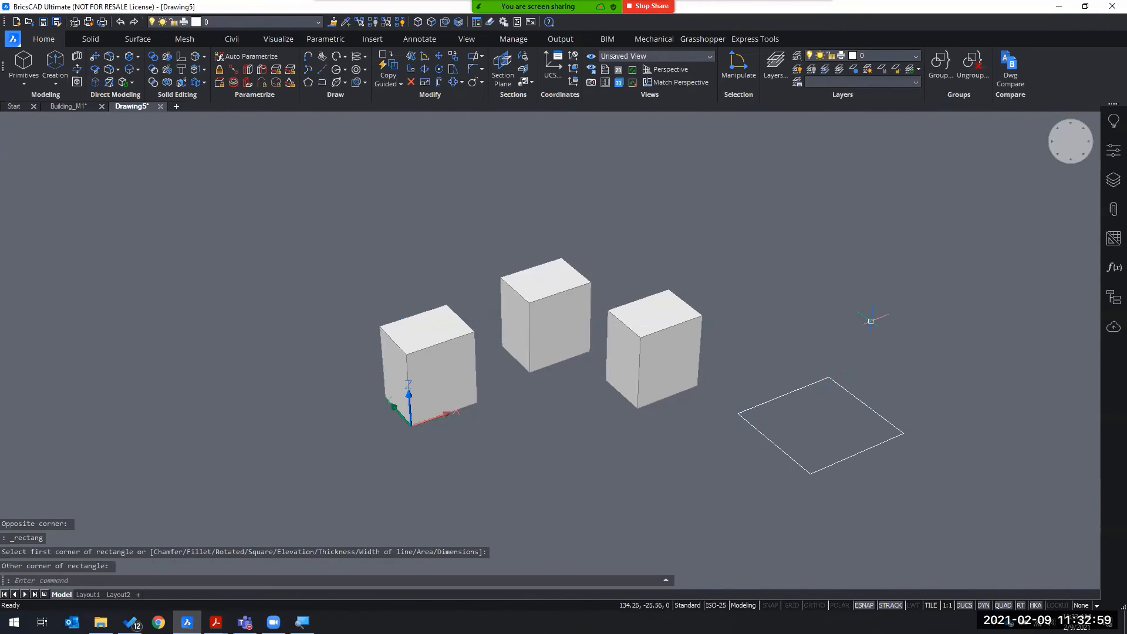
left_click(944, 403)
left_click(959, 357)
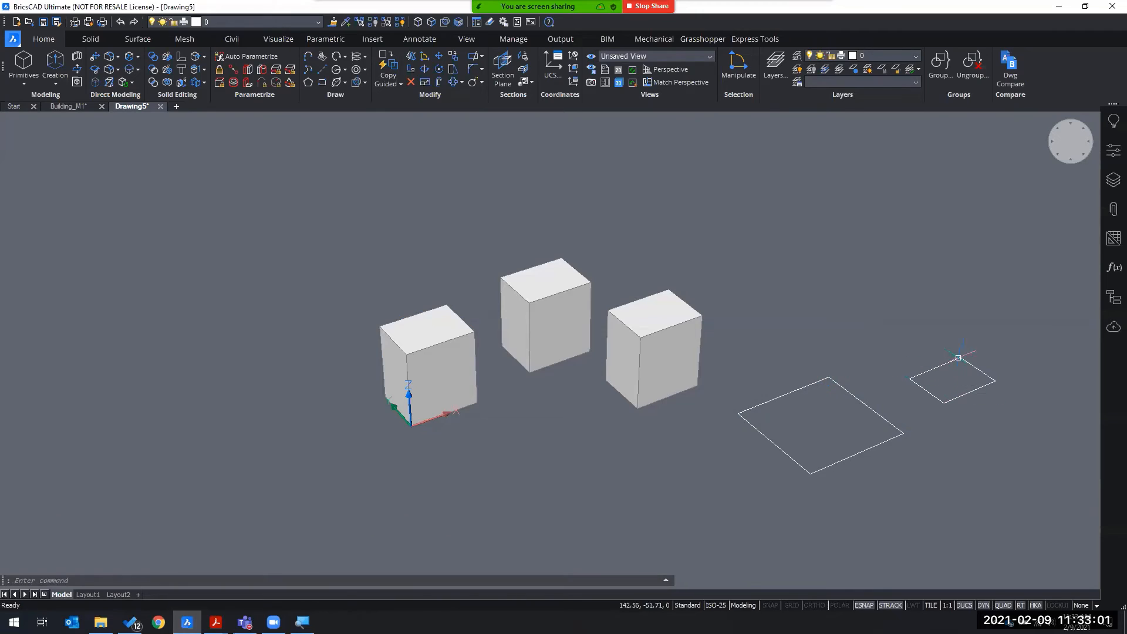
Step: View the drawing from the top, select the large rectangle with a fully enclosing window, and clear the selection
middle_click_drag(930, 470, 650, 472)
left_click(1070, 142)
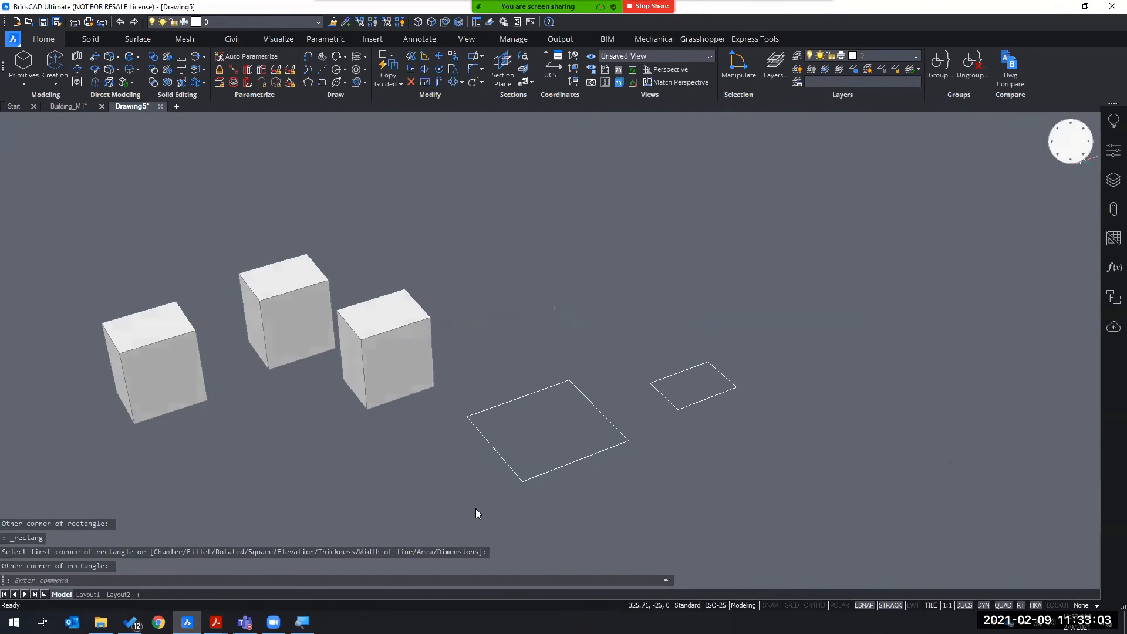
middle_click_drag(809, 388, 540, 263)
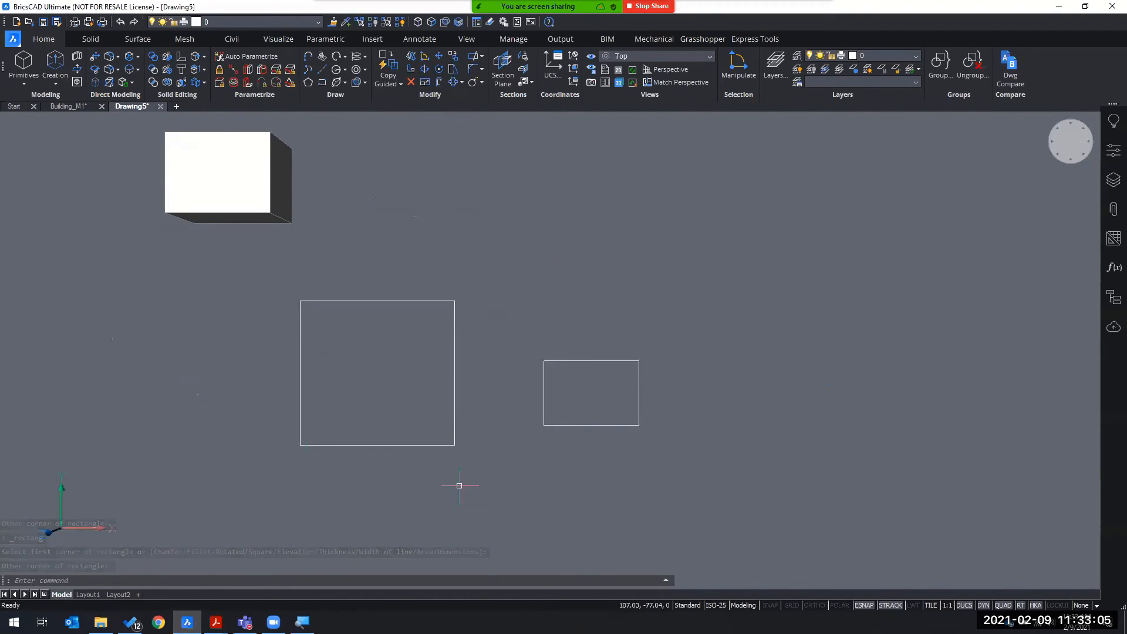
scroll(383, 442, "up", 4)
scroll(450, 493, "down", 4)
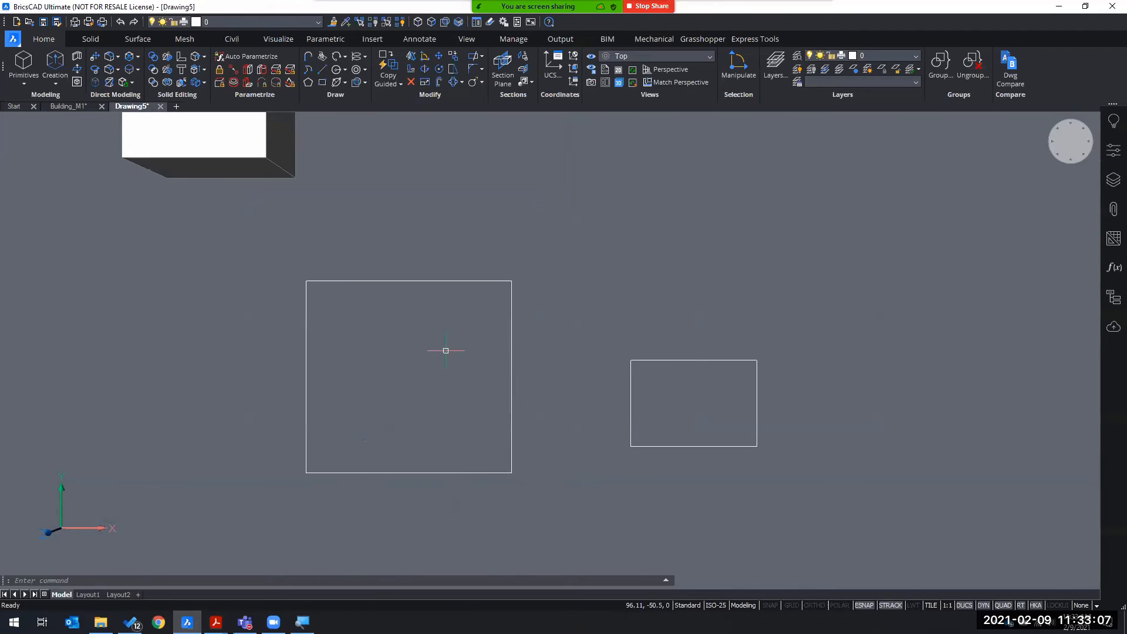
left_click(238, 252)
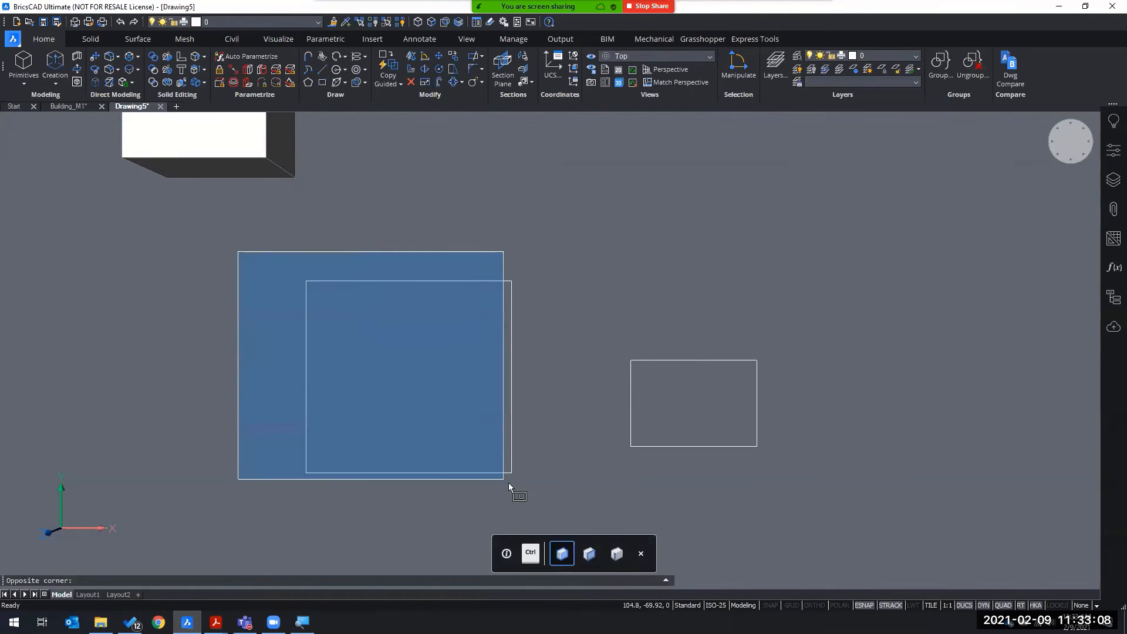
left_click(544, 503)
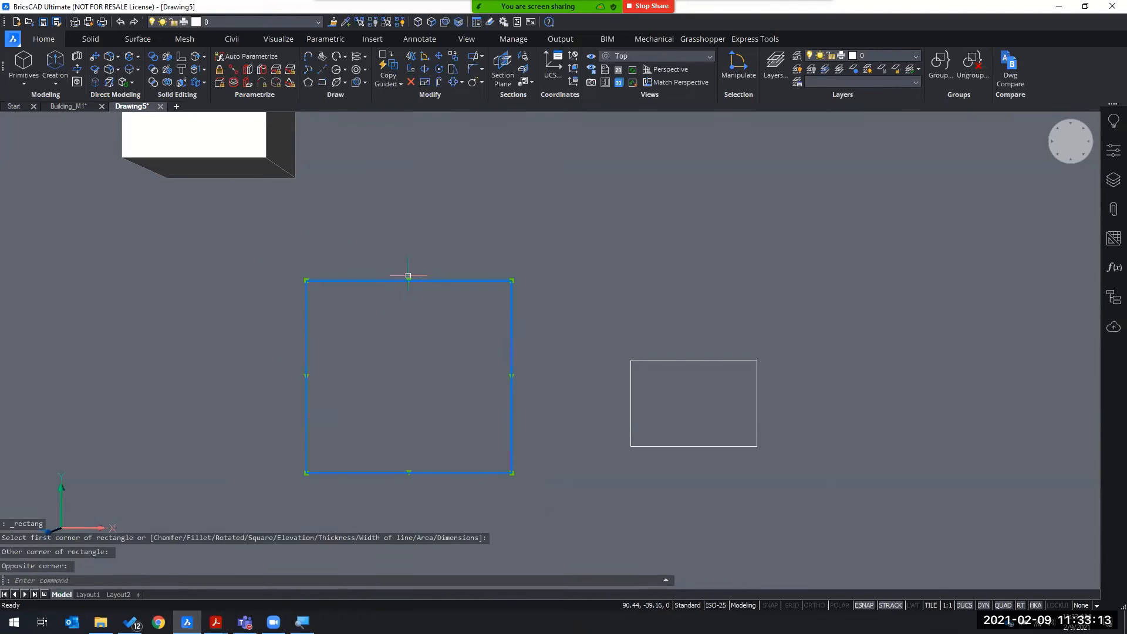
key("Escape")
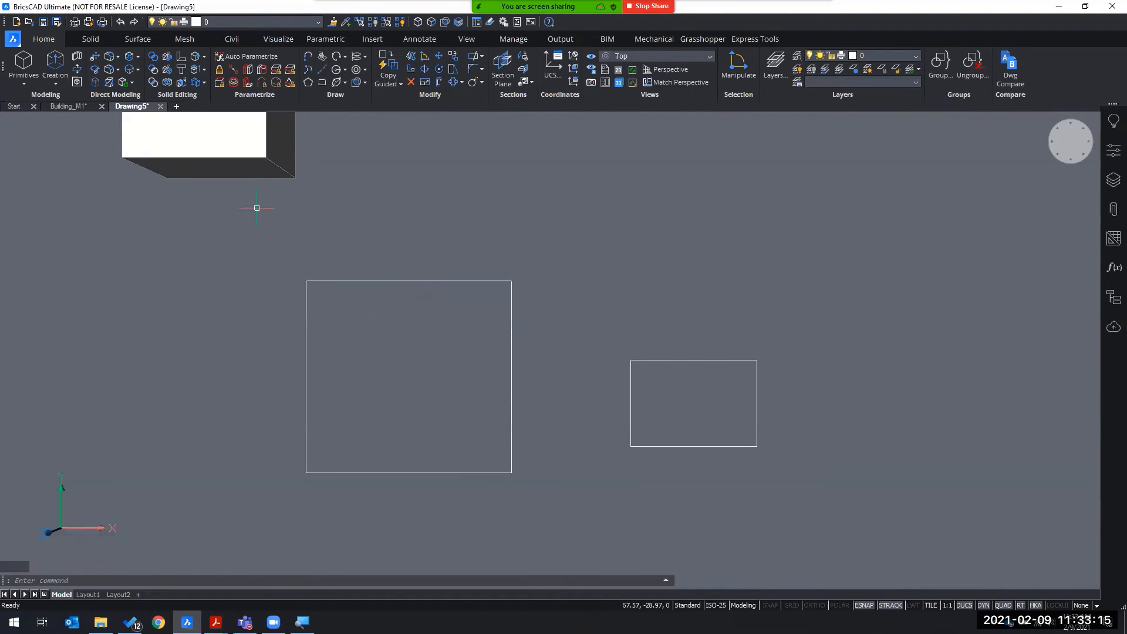
Step: Test crossing selections over the large rectangle's lower-right corner and across both rectangles, clearing each selection
left_click(552, 533)
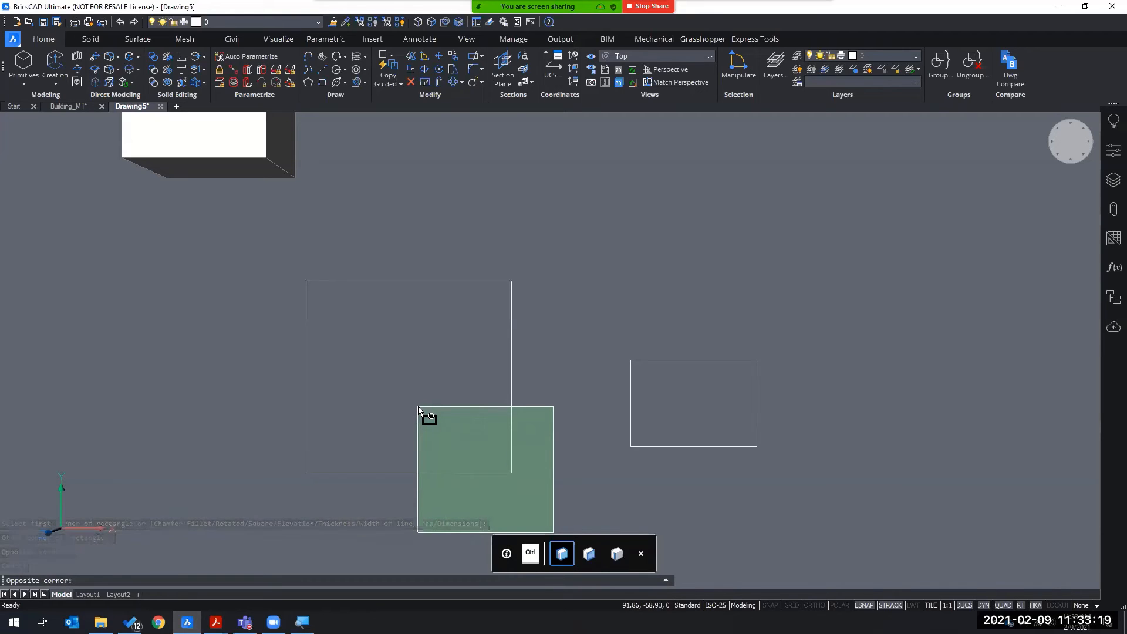
left_click(418, 406)
key("Escape")
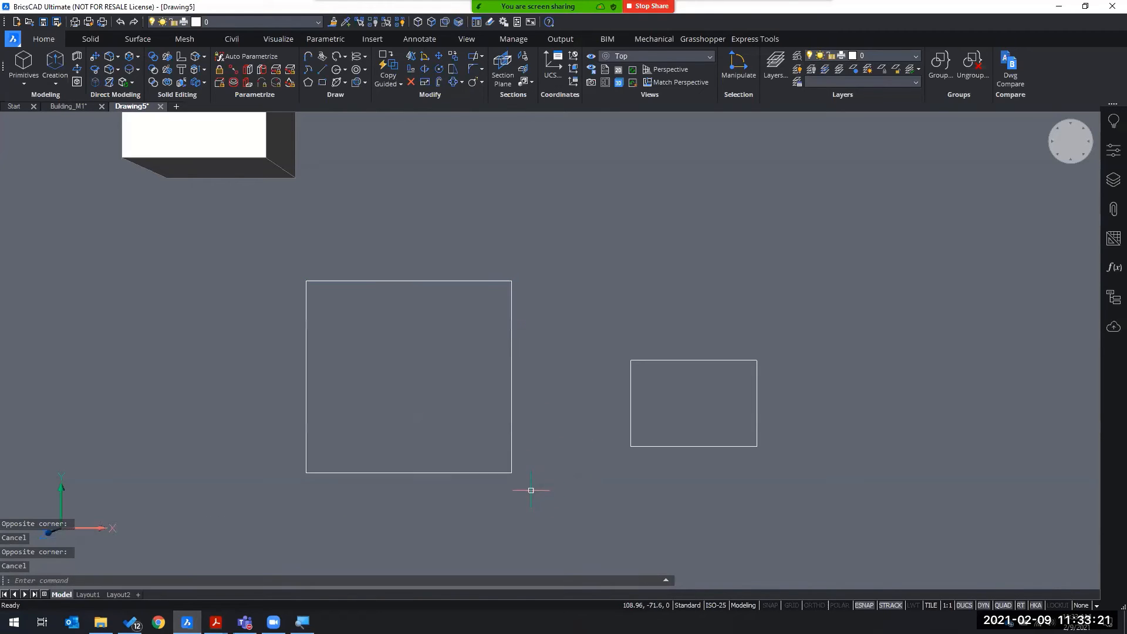
left_click(537, 497)
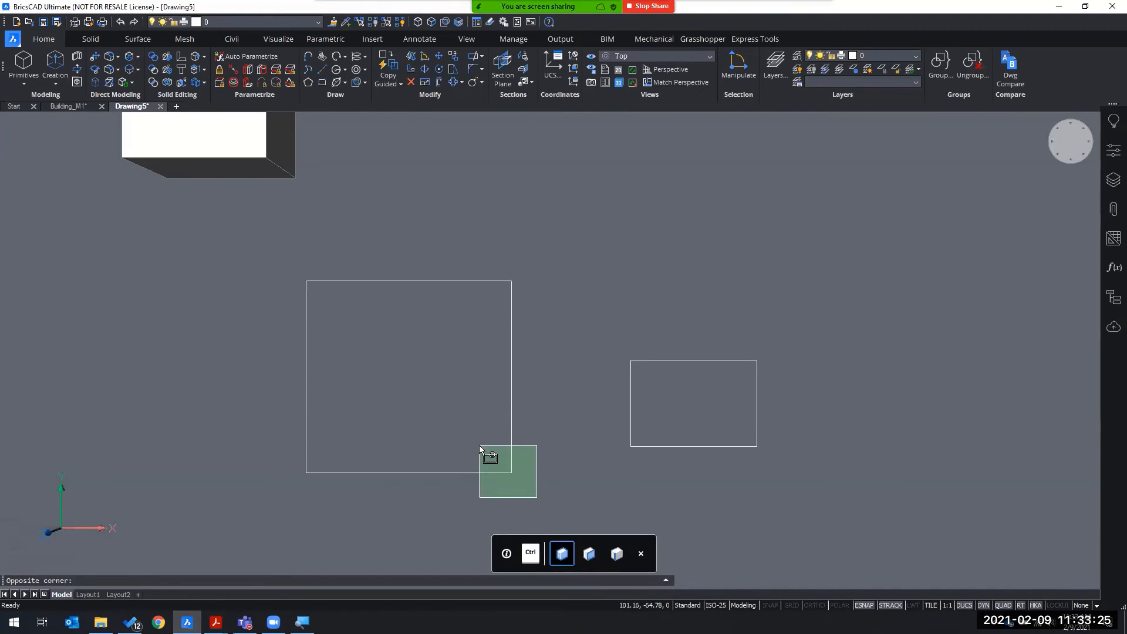
left_click(479, 445)
key("Escape")
left_click(453, 443)
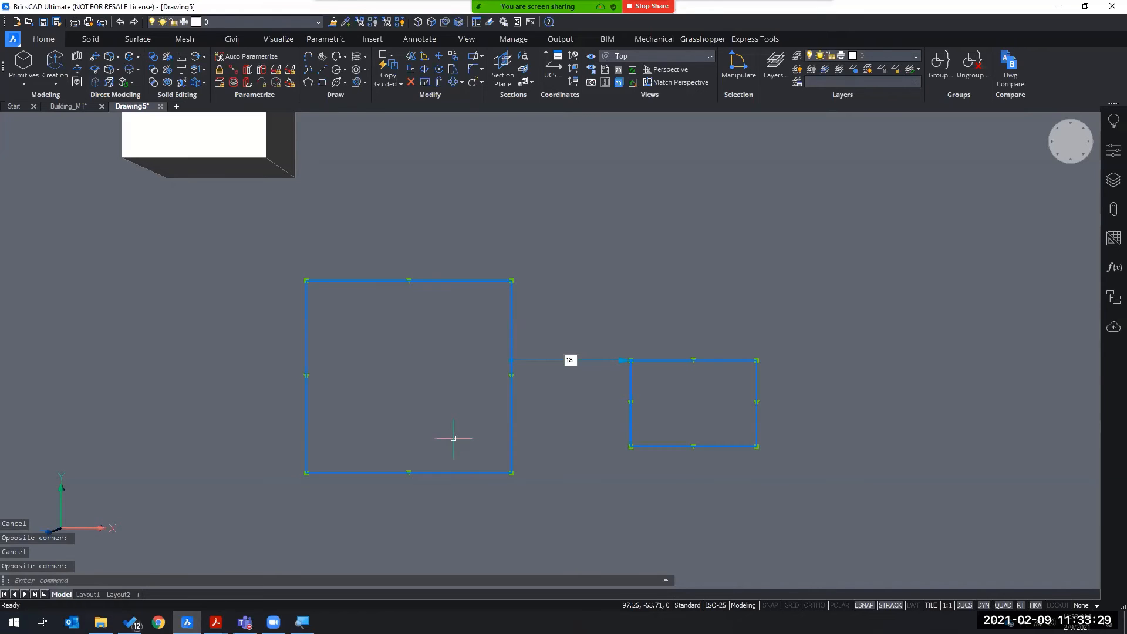
key("Escape")
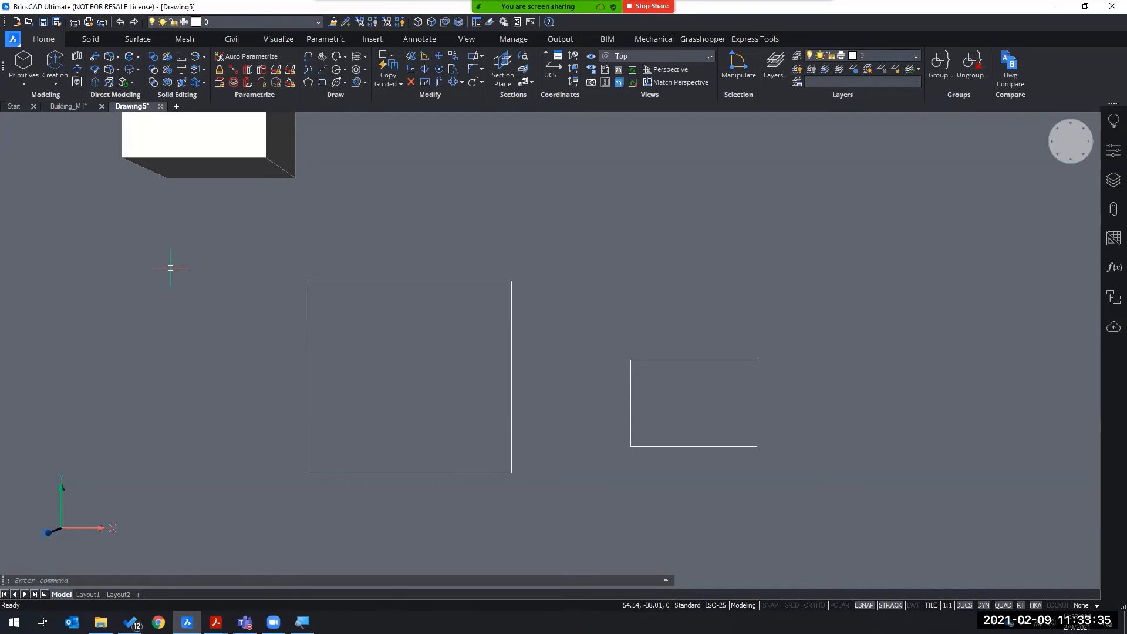
Step: Try a window selection partly covering the large rectangle and another fully enclosing it, and cancel the selection
left_click(273, 257)
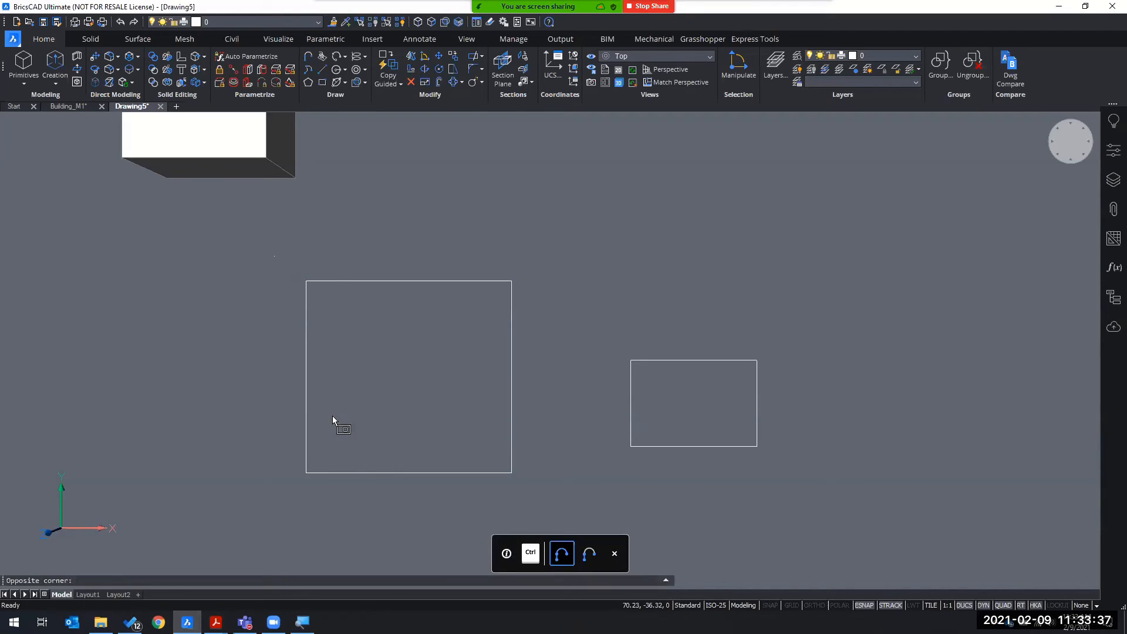
left_click(367, 517)
left_click(248, 234)
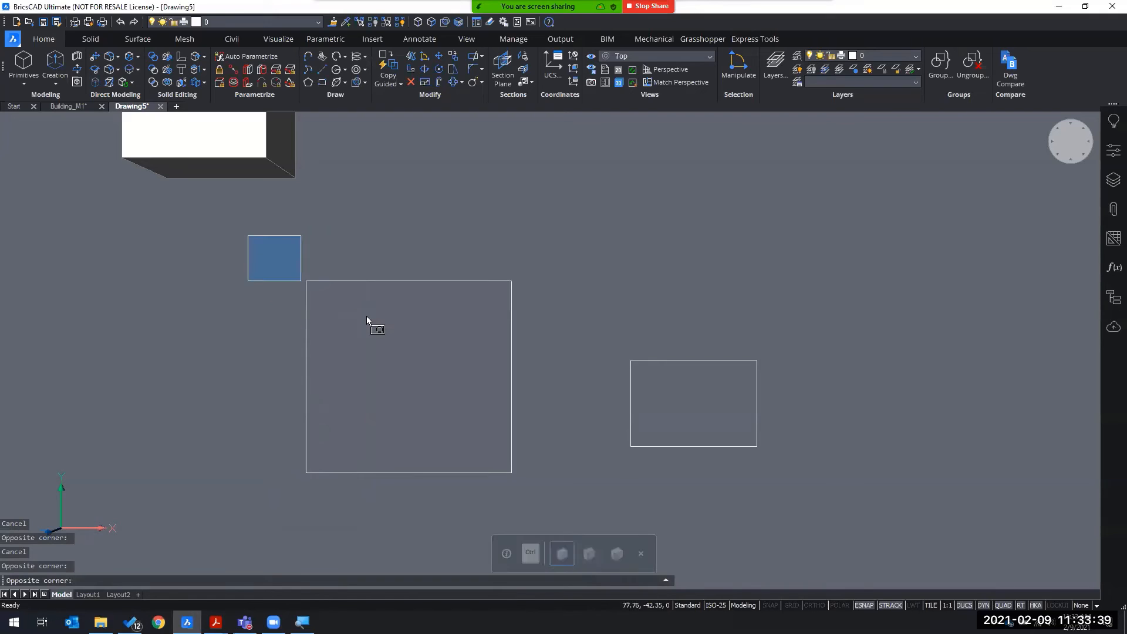
middle_click_drag(555, 491, 556, 492, "shift")
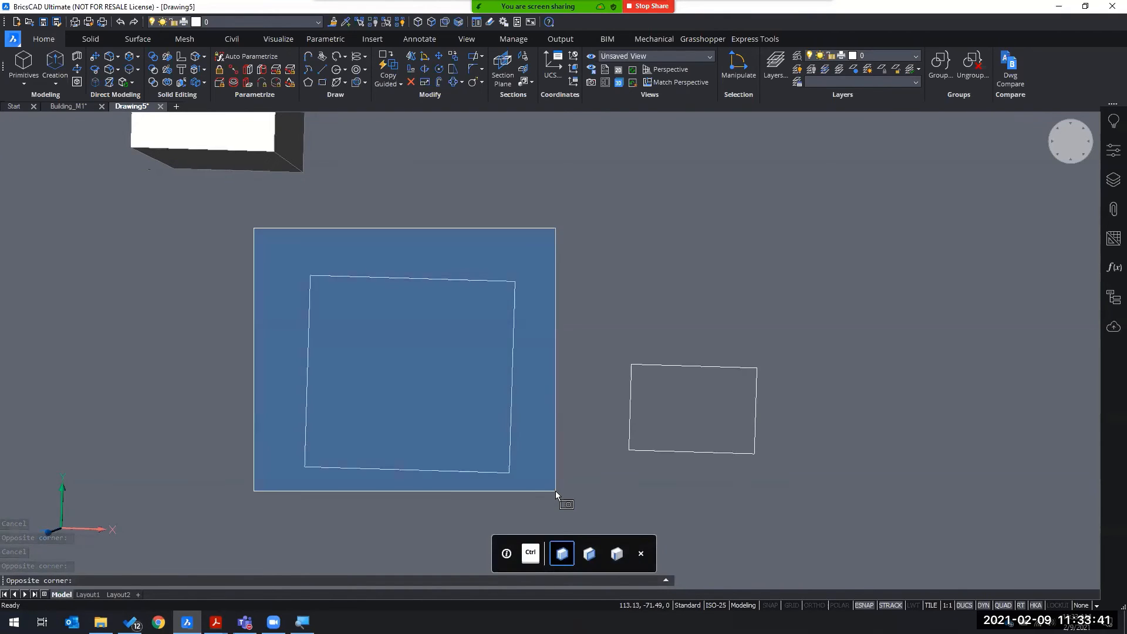
key("Escape")
key("Escape")
key("Escape")
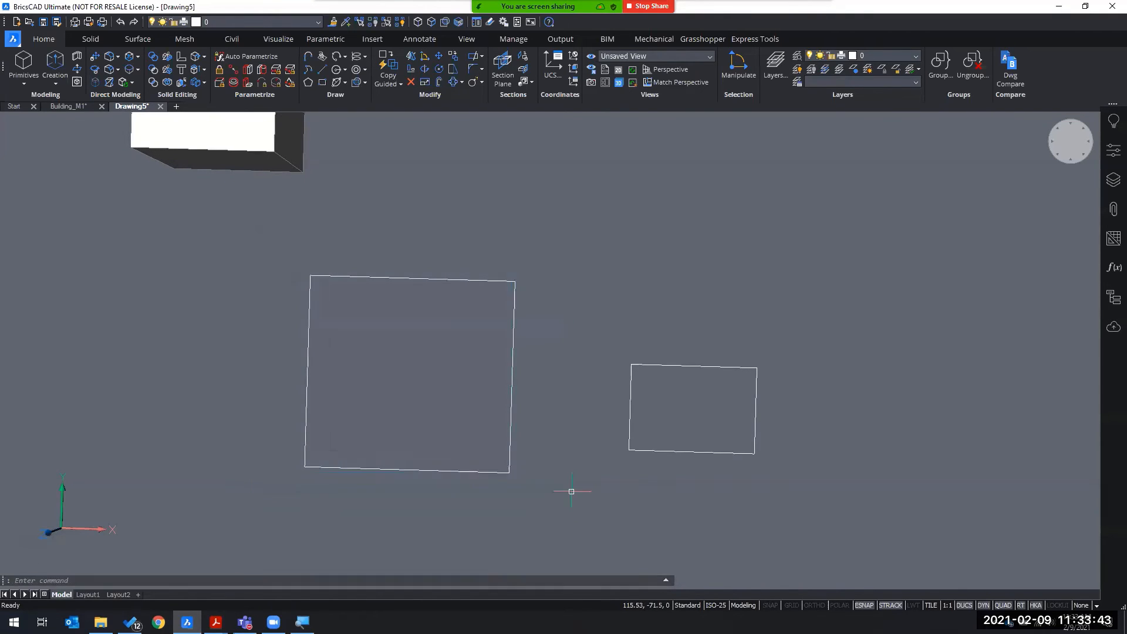
Step: Restore the top view, try a crossing selection over the lower-right part of the large rectangle, and cancel it
left_click(1069, 144)
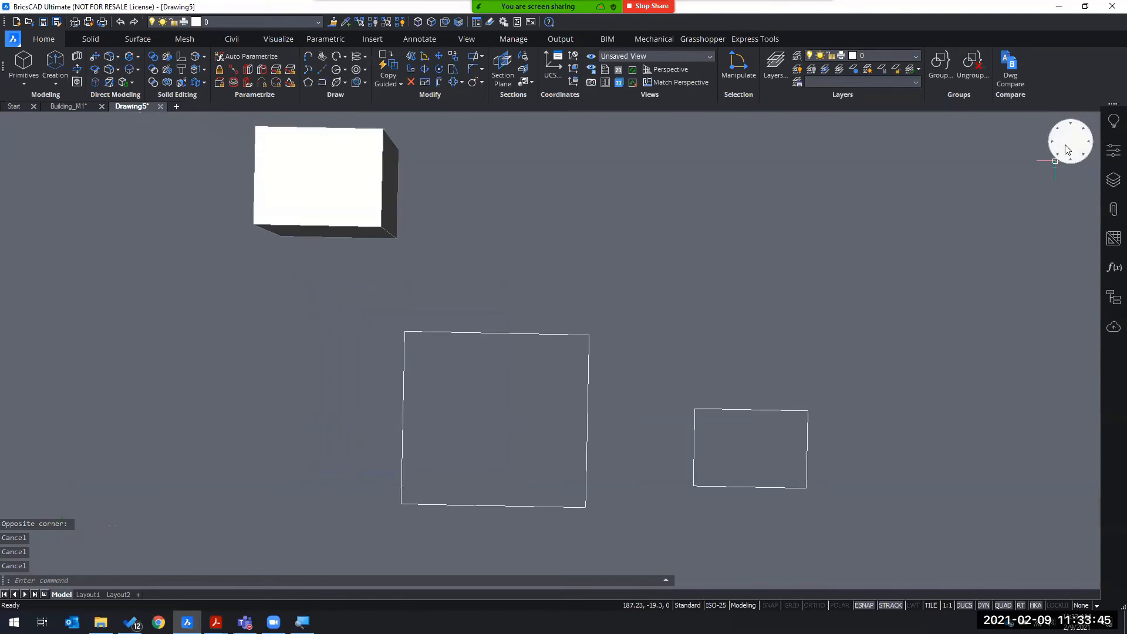
left_click(628, 559)
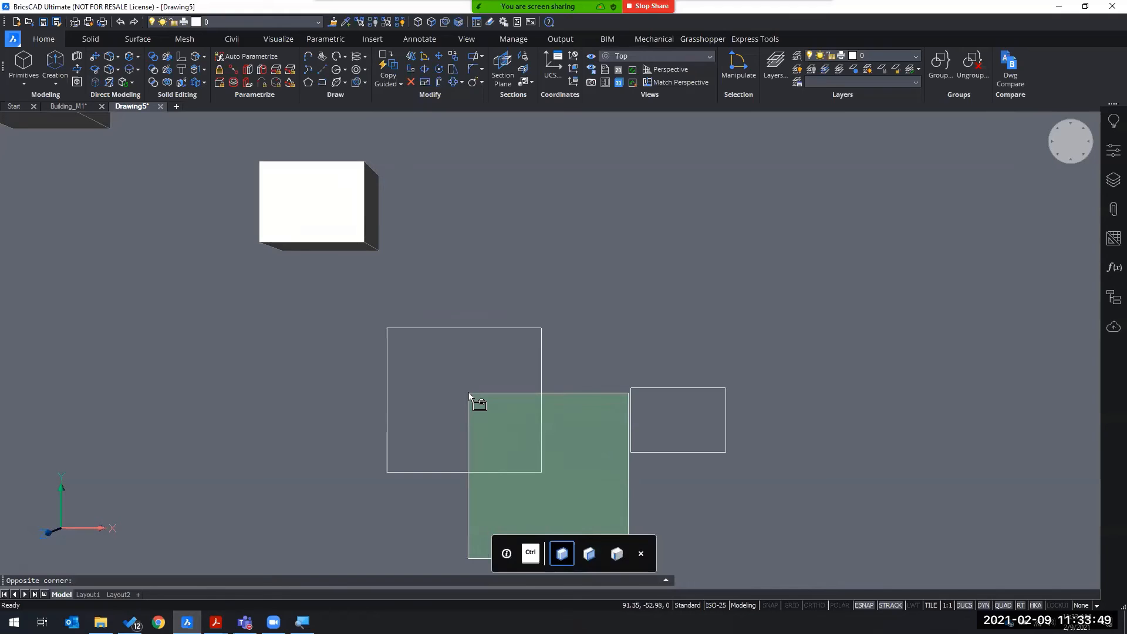
key("Escape")
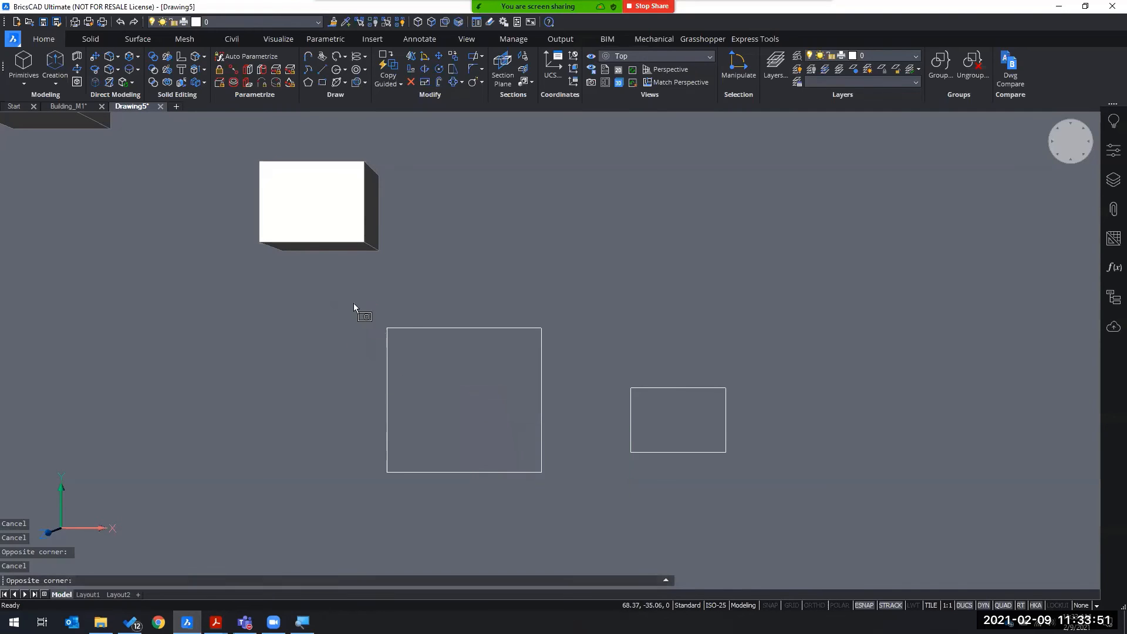
Step: Compare a window partly covering the large rectangle with one fully enclosing it, and clear the selection
left_click(353, 302)
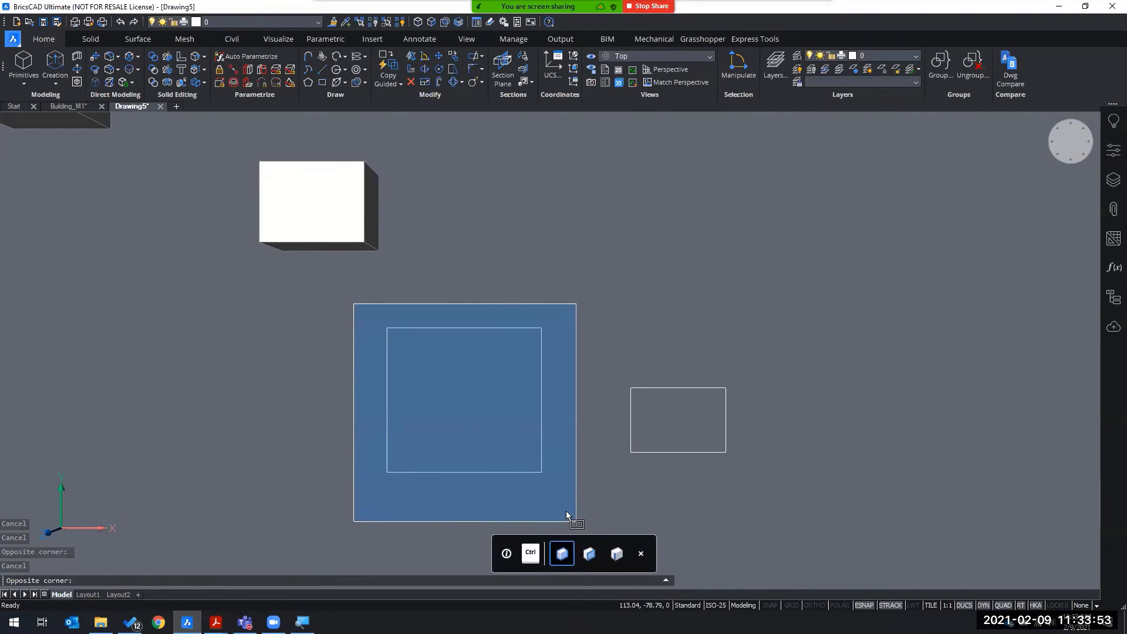
left_click(430, 477)
left_click(365, 327)
left_click(581, 506)
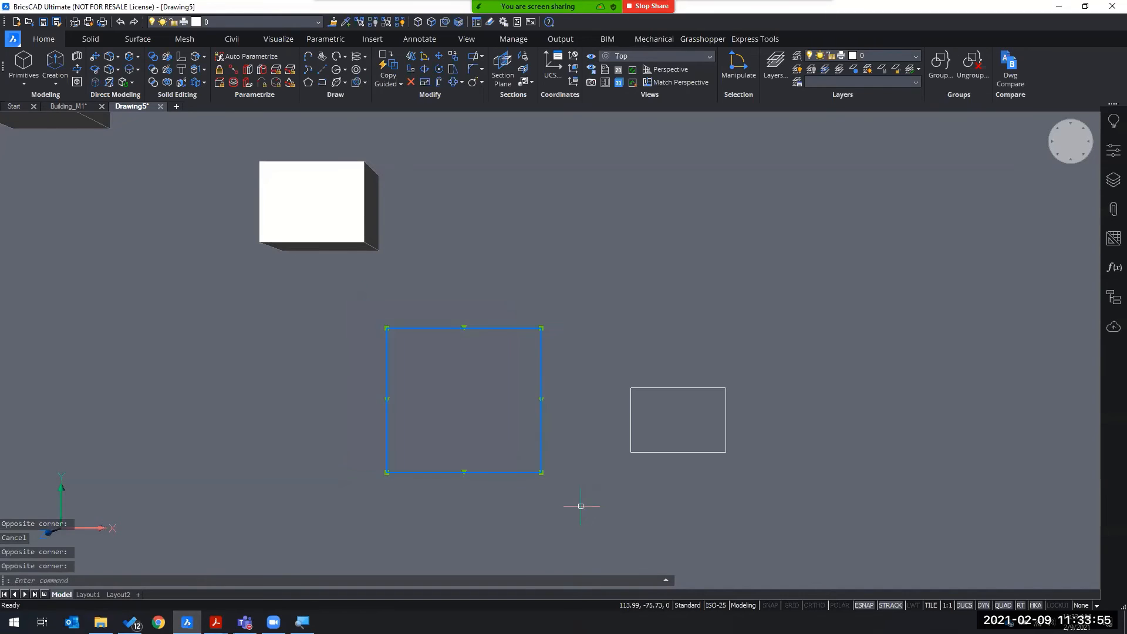
key("Escape")
Step: Try a crossing selection over the right half of the large rectangle and clear the selection
left_click(597, 517)
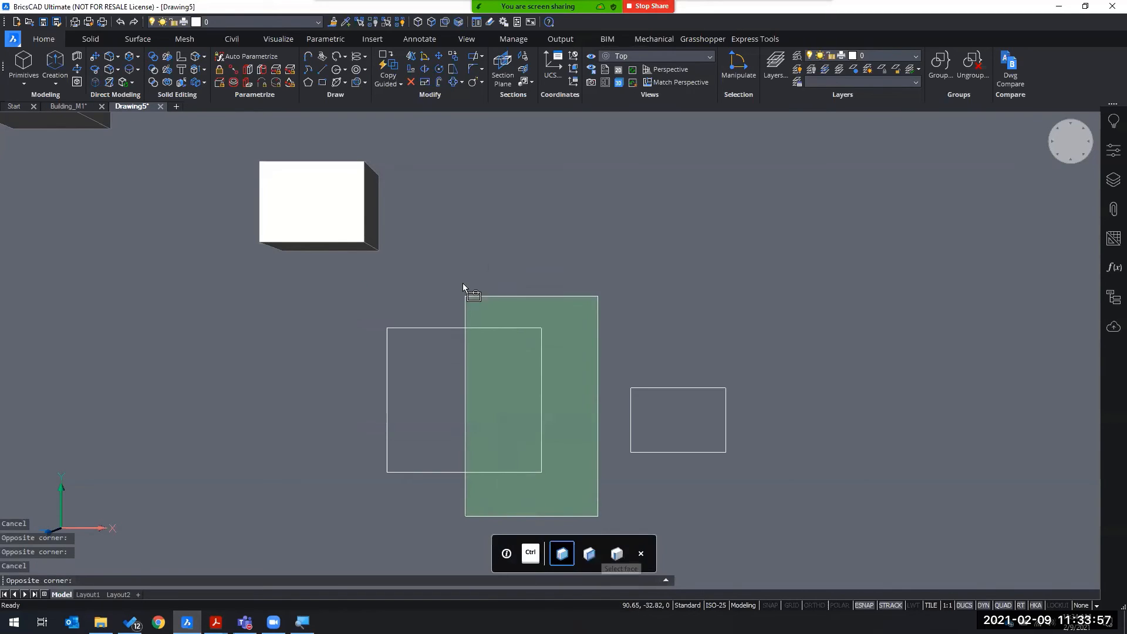
left_click(520, 423)
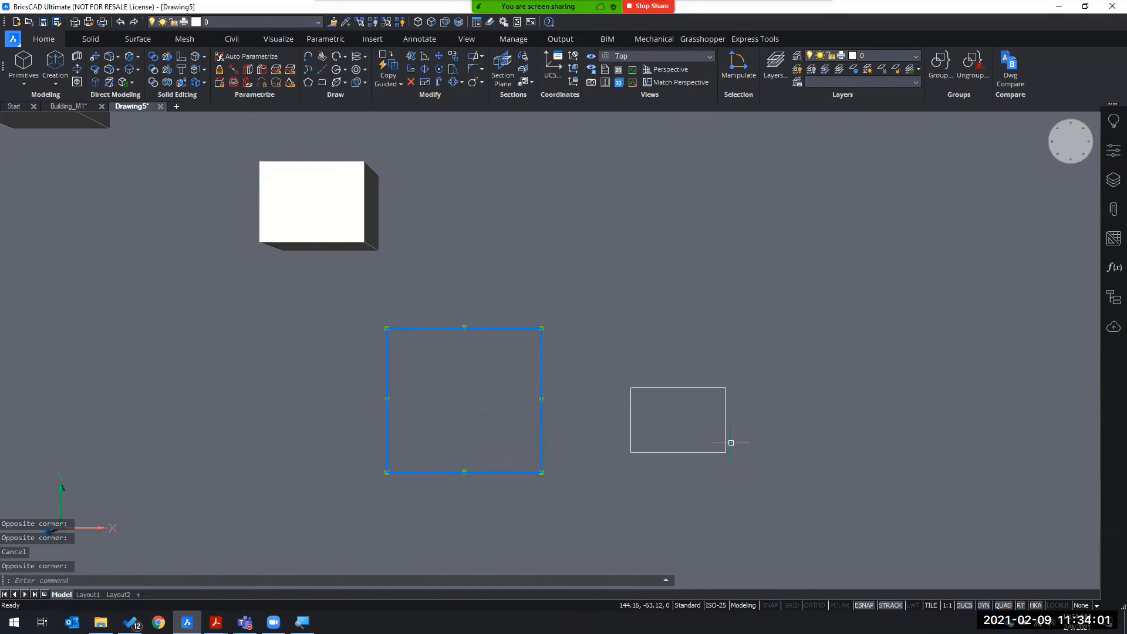
key("Escape")
Step: Try window selections enclosing the leftmost box and a crossing selection over its lower-right corner, cancelling each one
middle_click_drag(274, 382, 581, 483)
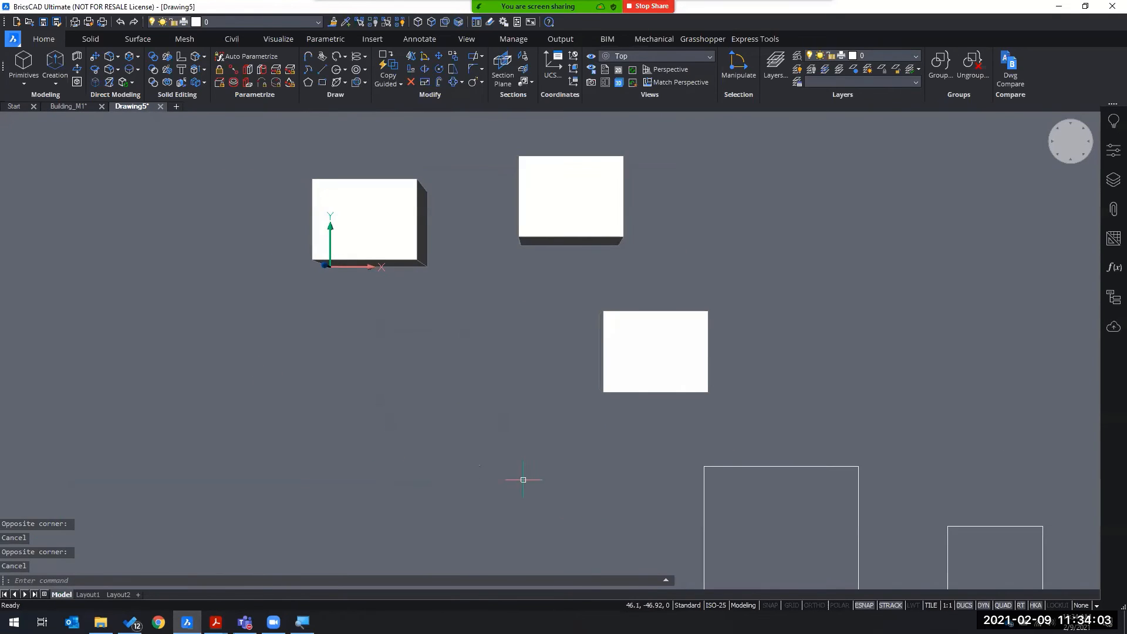
mouse_move(474, 269)
middle_mouse_down()
mouse_move(443, 355)
mouse_move(301, 347)
mouse_move(473, 354)
mouse_move(423, 335)
middle_mouse_up()
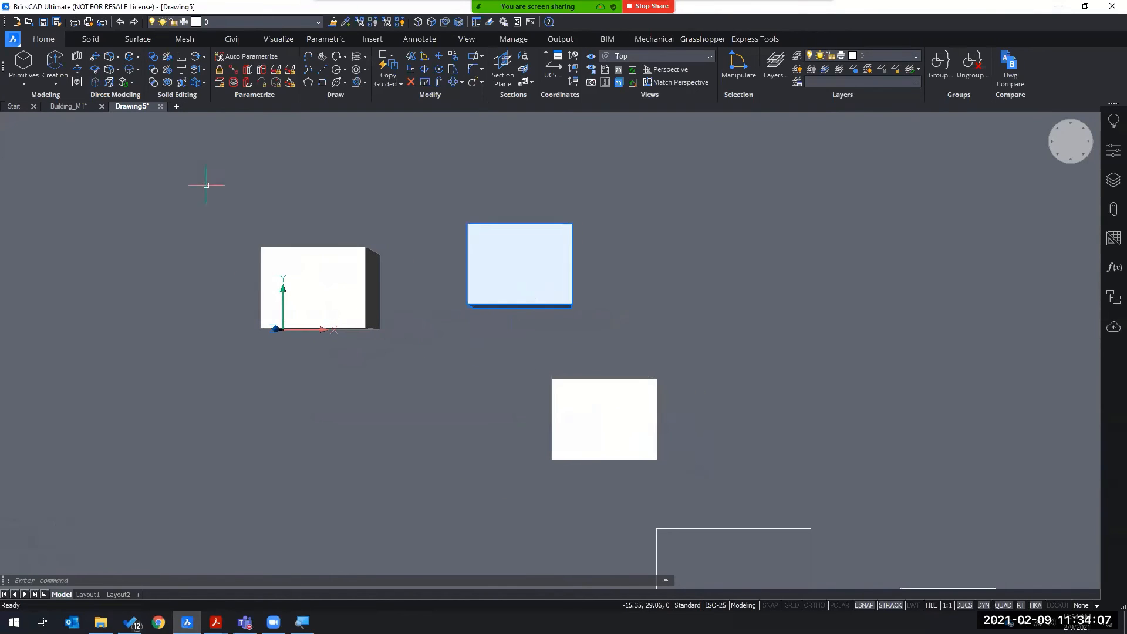
left_click(218, 147)
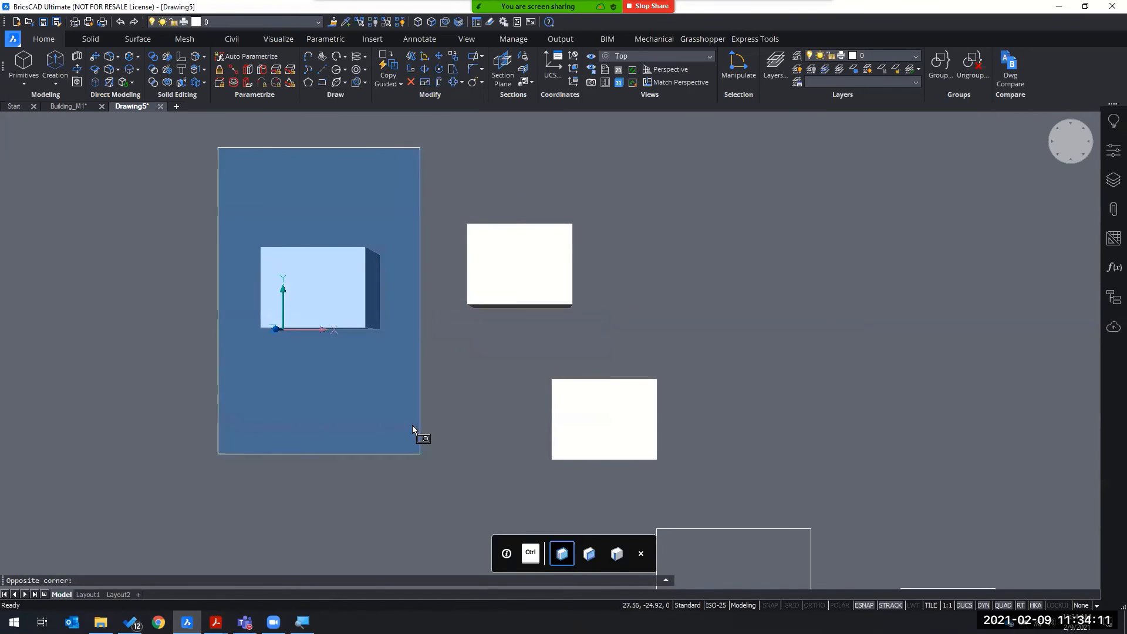
key("Escape")
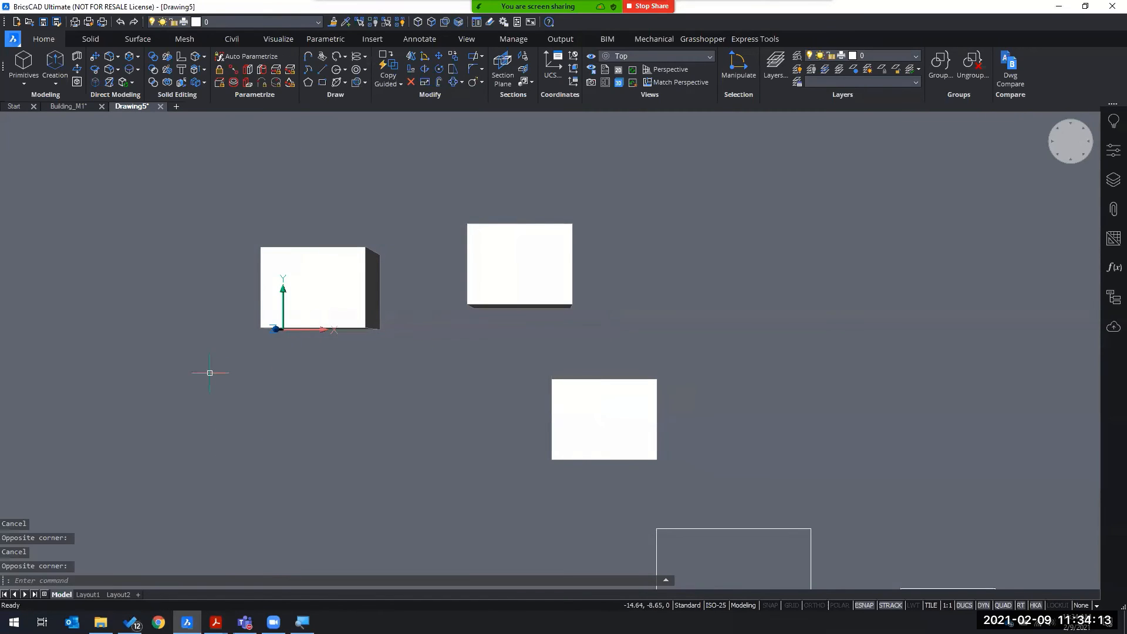
left_click(198, 186)
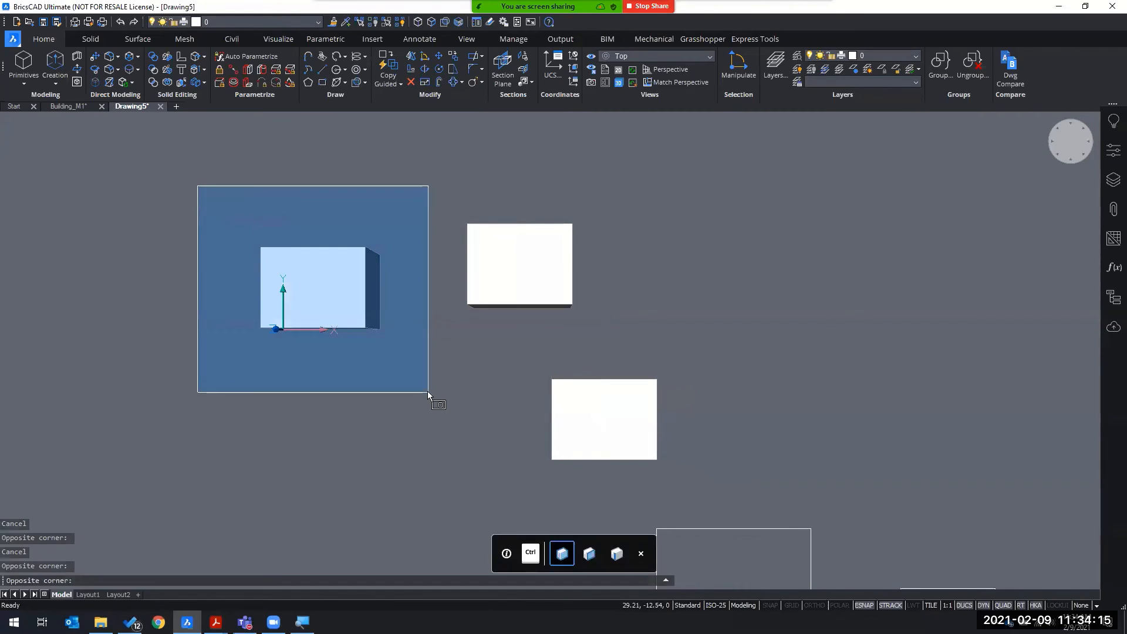
key("Escape")
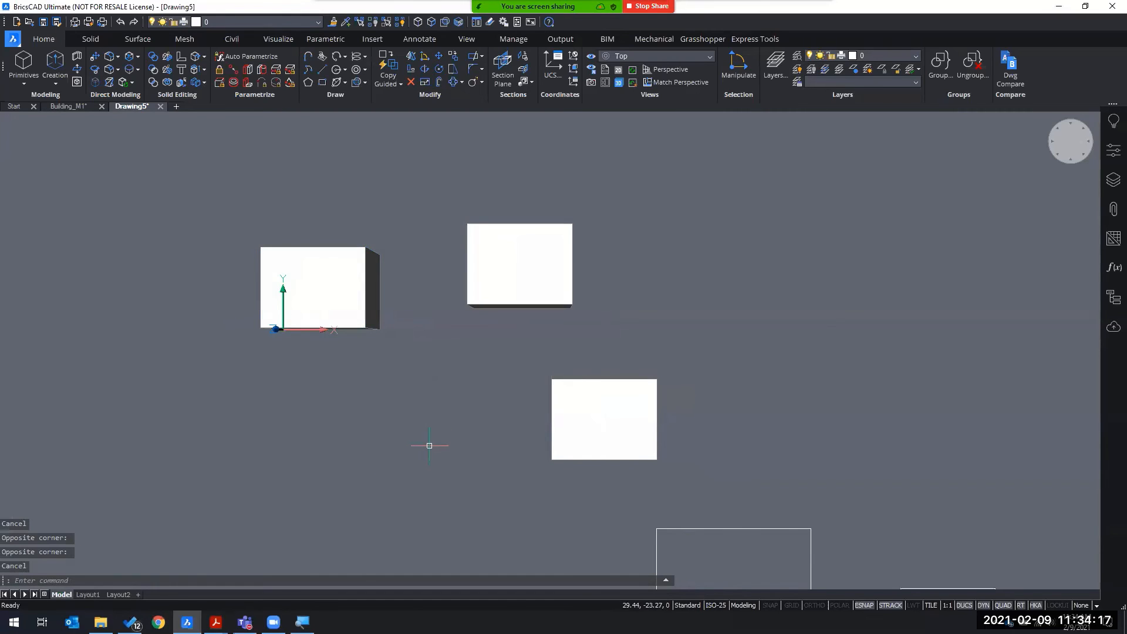
left_click(637, 346)
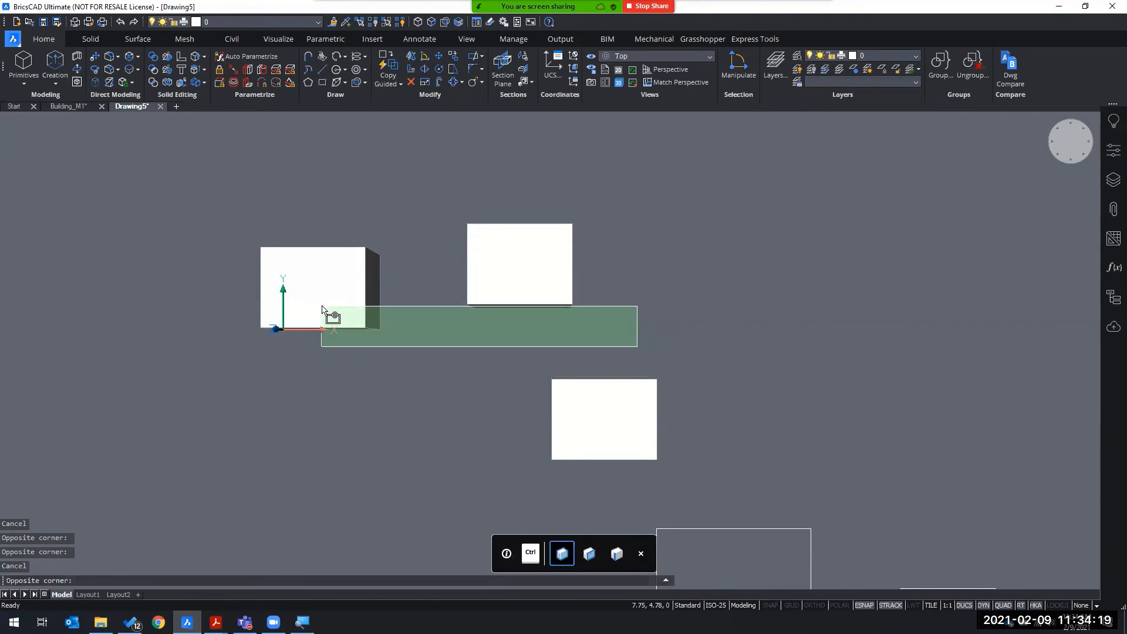
key("Escape")
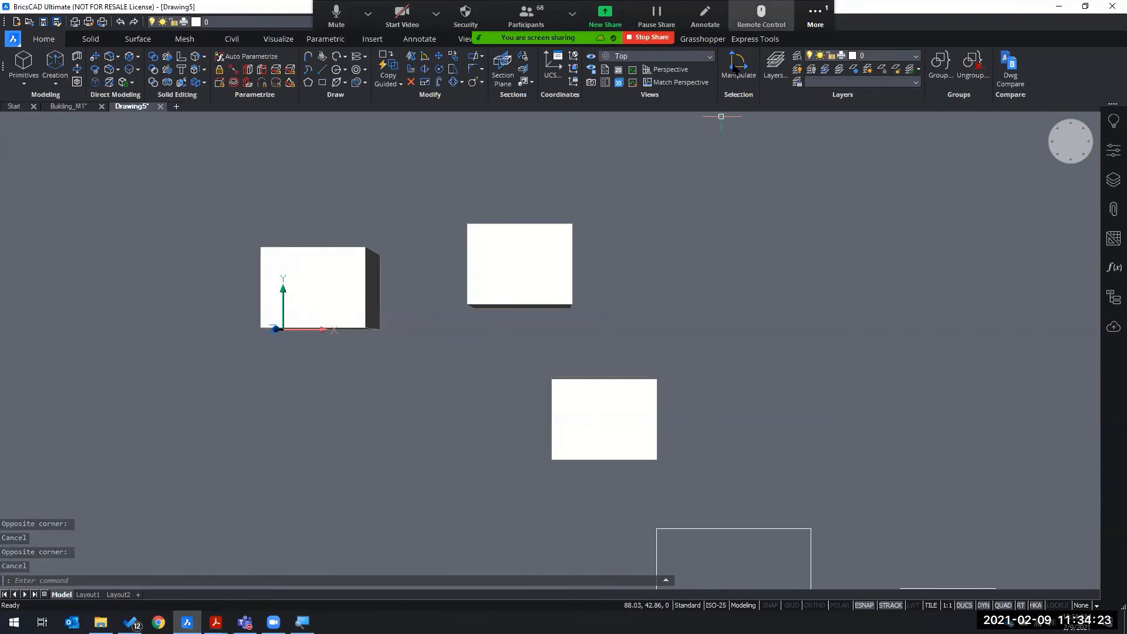
Step: Open the chat of the screen-sharing meeting to check the new message
left_click(815, 17)
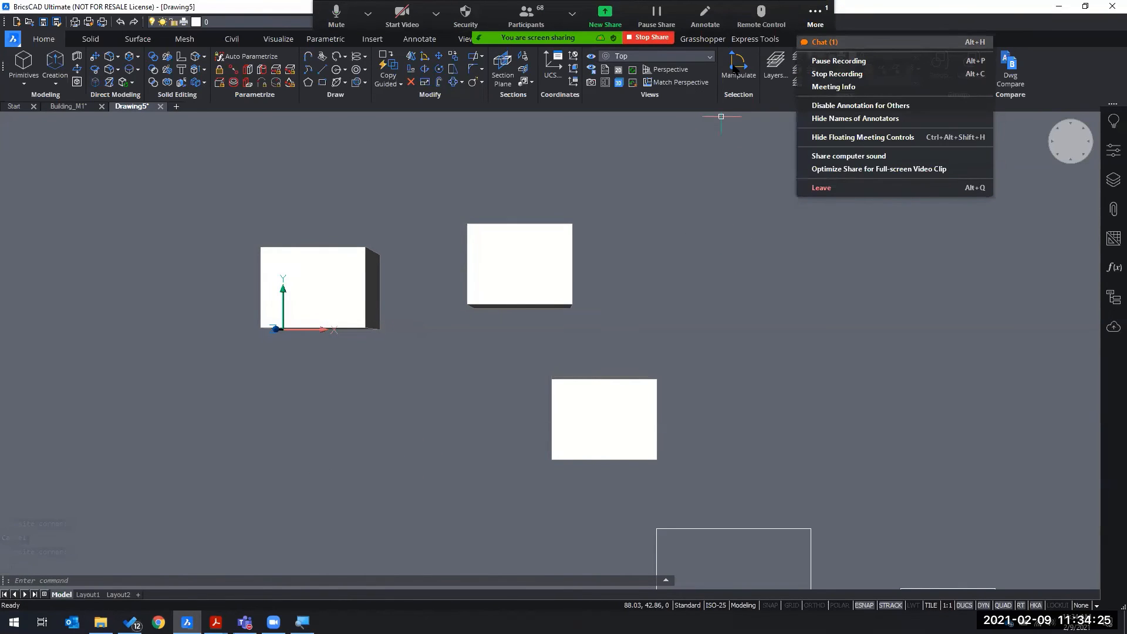
left_click(824, 41)
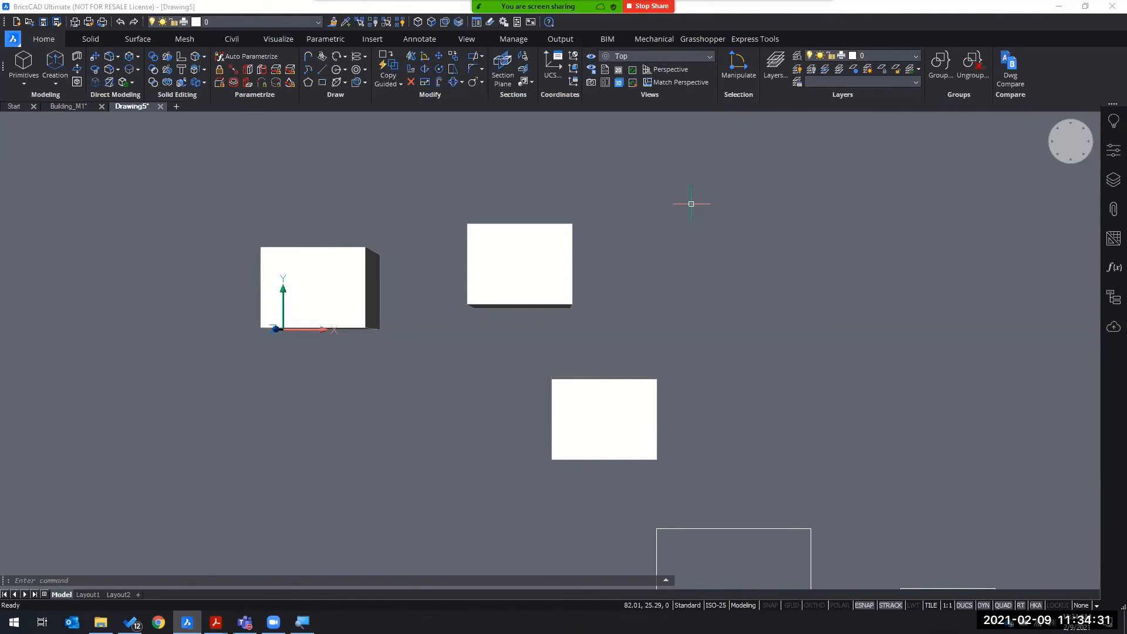
left_click(142, 410)
left_click(142, 409)
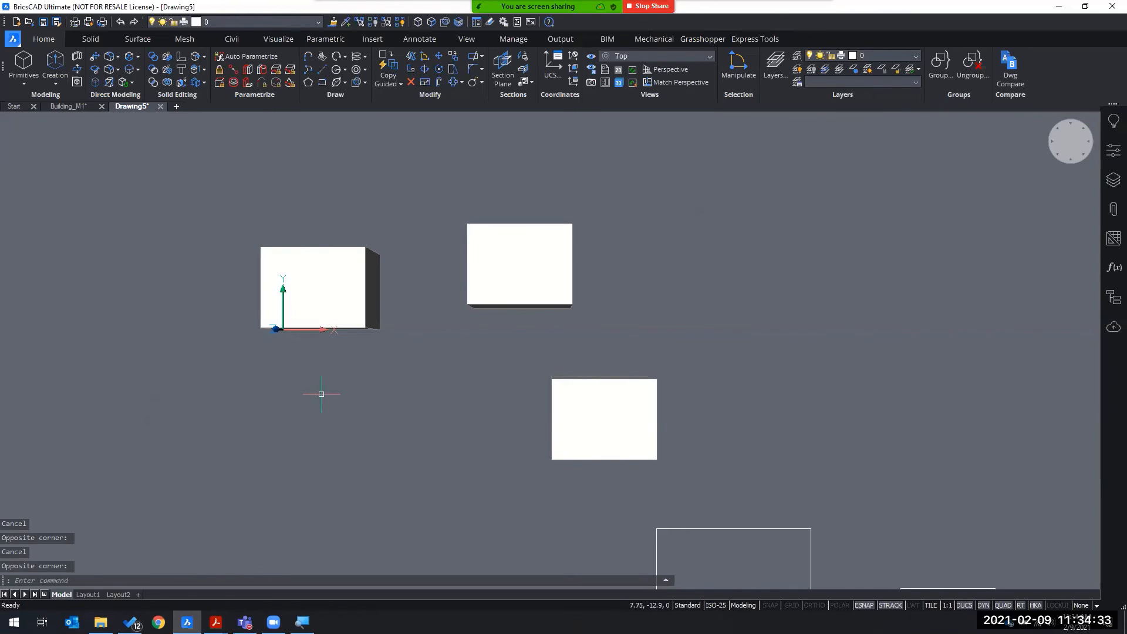
mouse_move(431, 391)
middle_mouse_down()
mouse_move(335, 354)
mouse_move(392, 249)
mouse_move(410, 355)
mouse_move(440, 418)
middle_mouse_up()
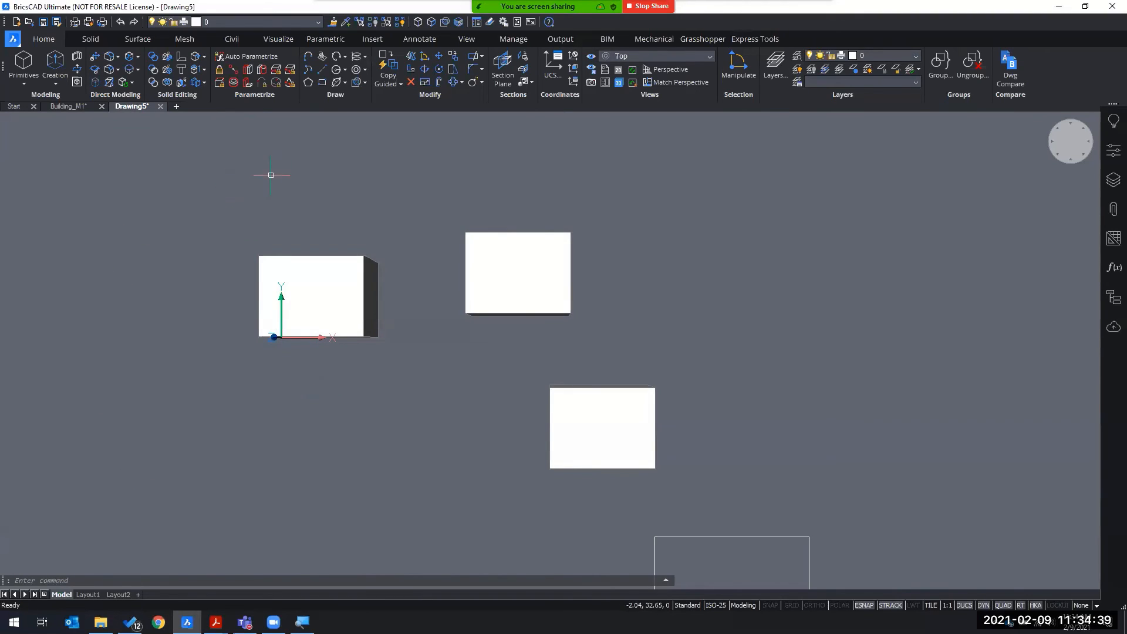
left_click(366, 181)
left_click(302, 153)
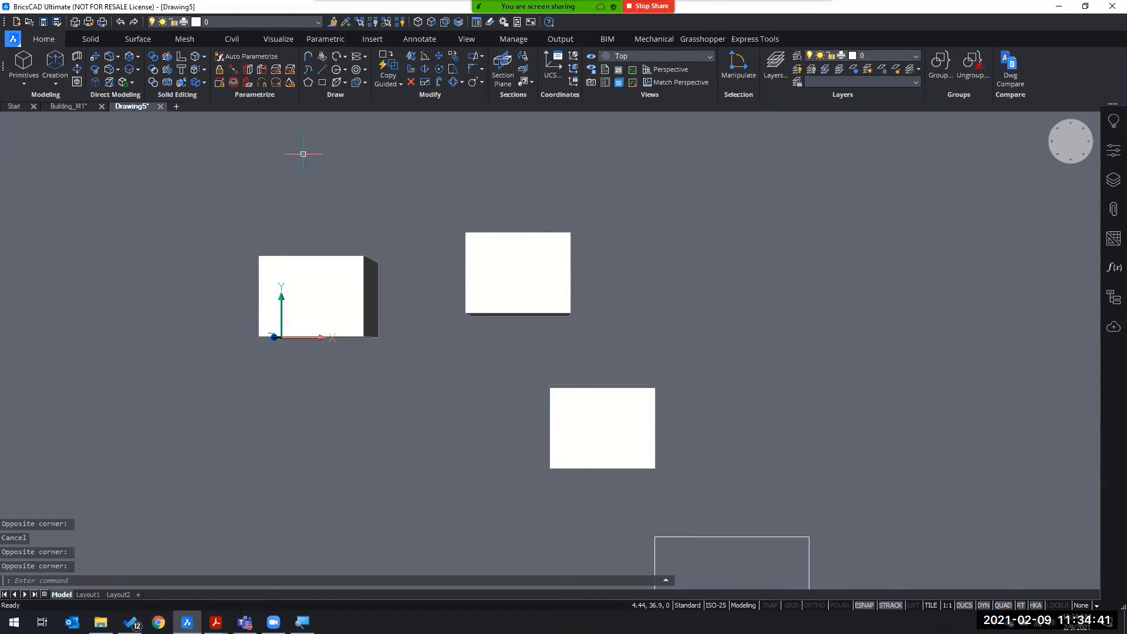
Step: Window-select all three boxes in face selection mode, orbit to a 3D view, and clear the selection
left_click(203, 151)
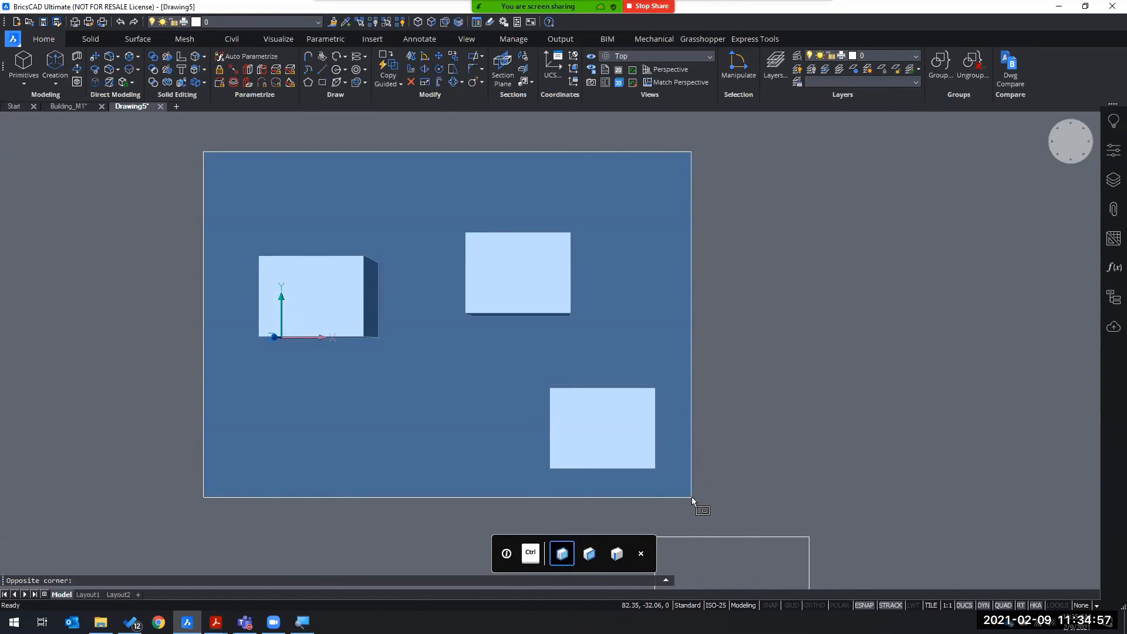
key("ctrl")
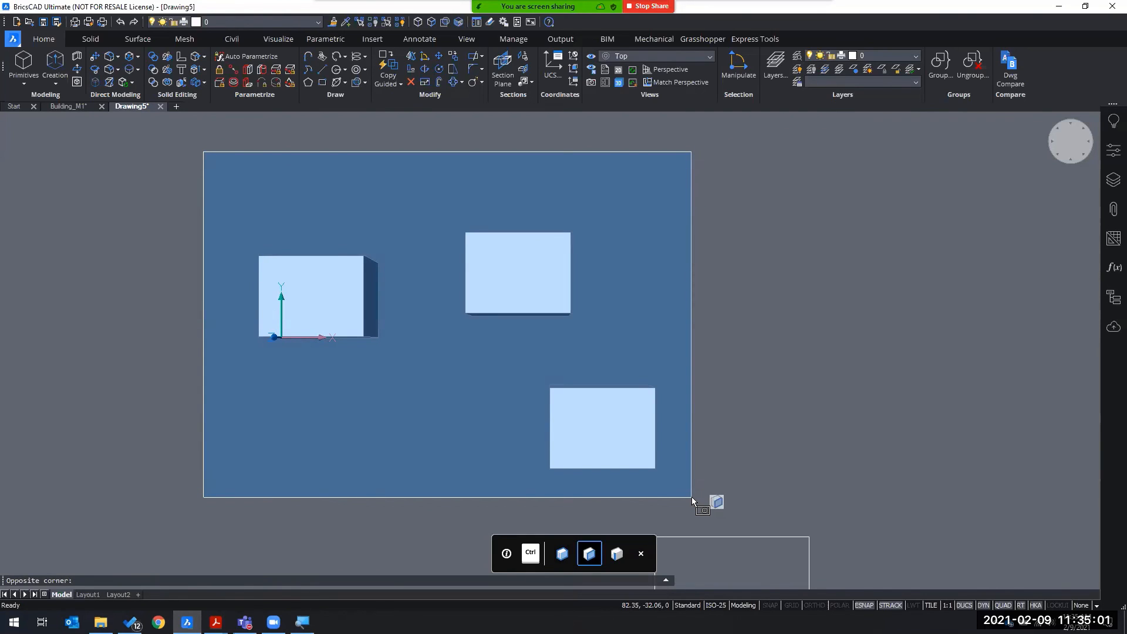
left_click(692, 496)
middle_click_drag(399, 377, 402, 384, "shift")
key("Escape")
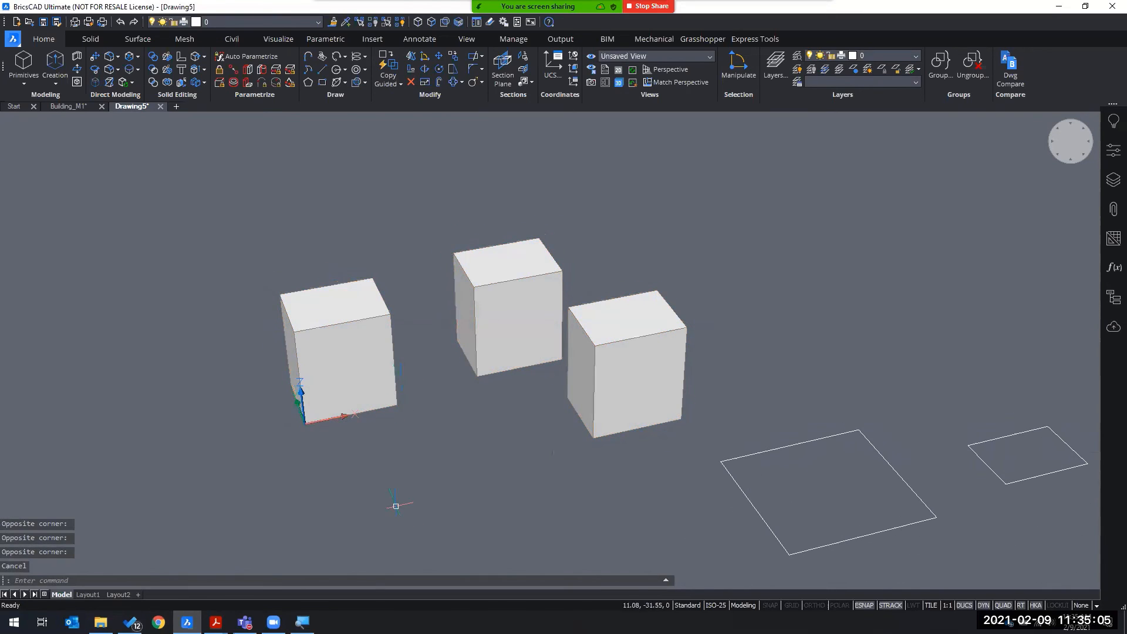
Step: Window-select faces across the leftmost box and the left part of the middle box, inspect them from another angle, and clear the selection
left_click(191, 156)
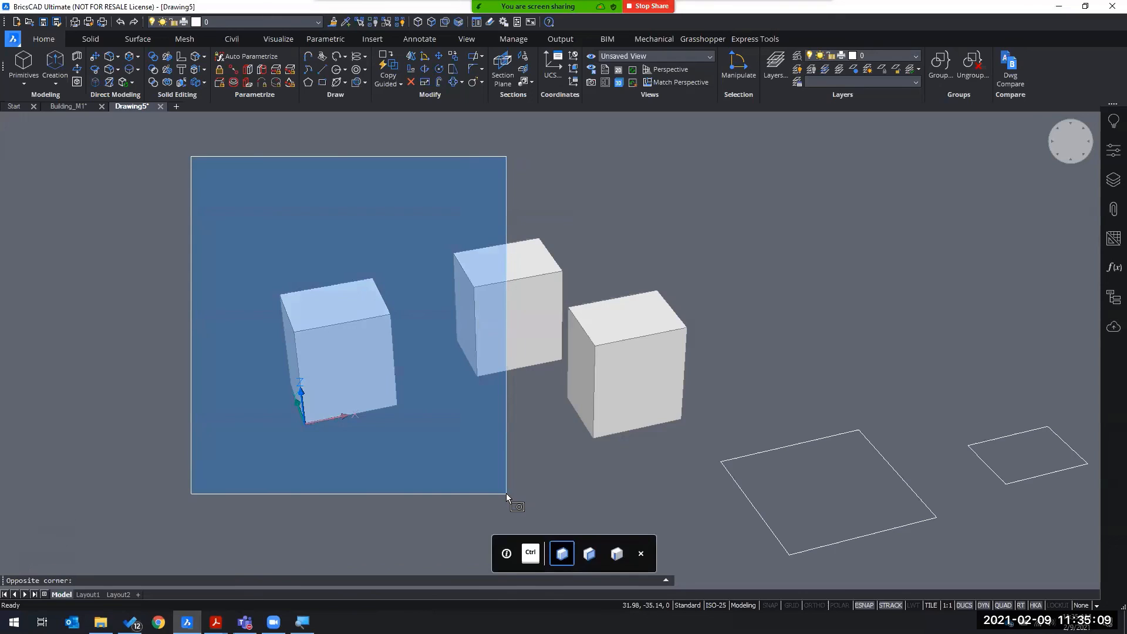
key("ctrl")
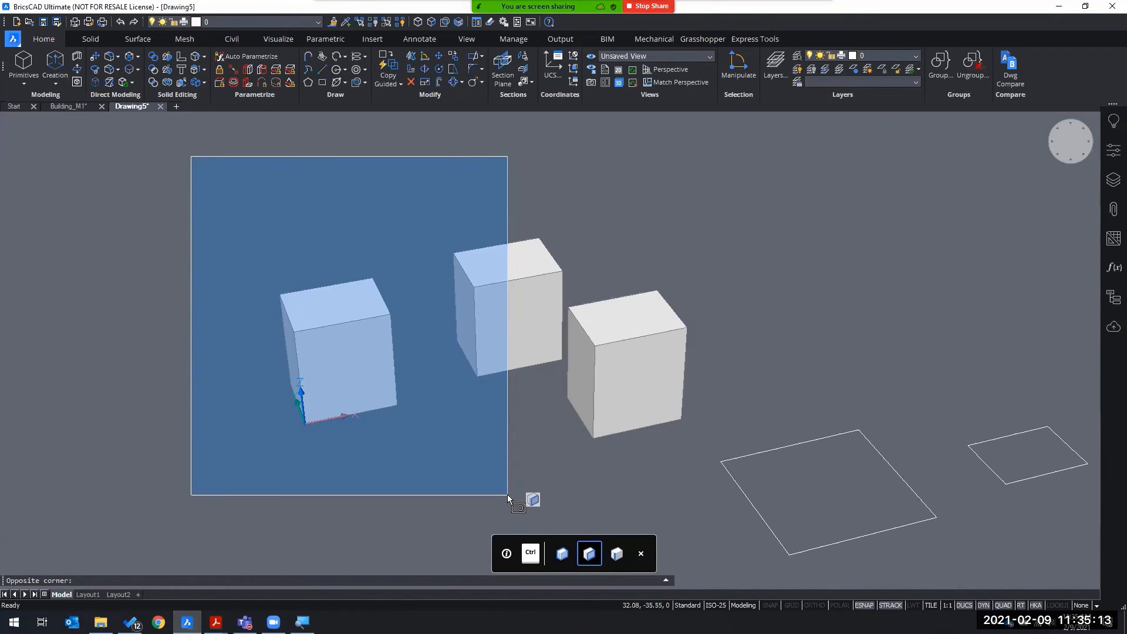
left_click(507, 494)
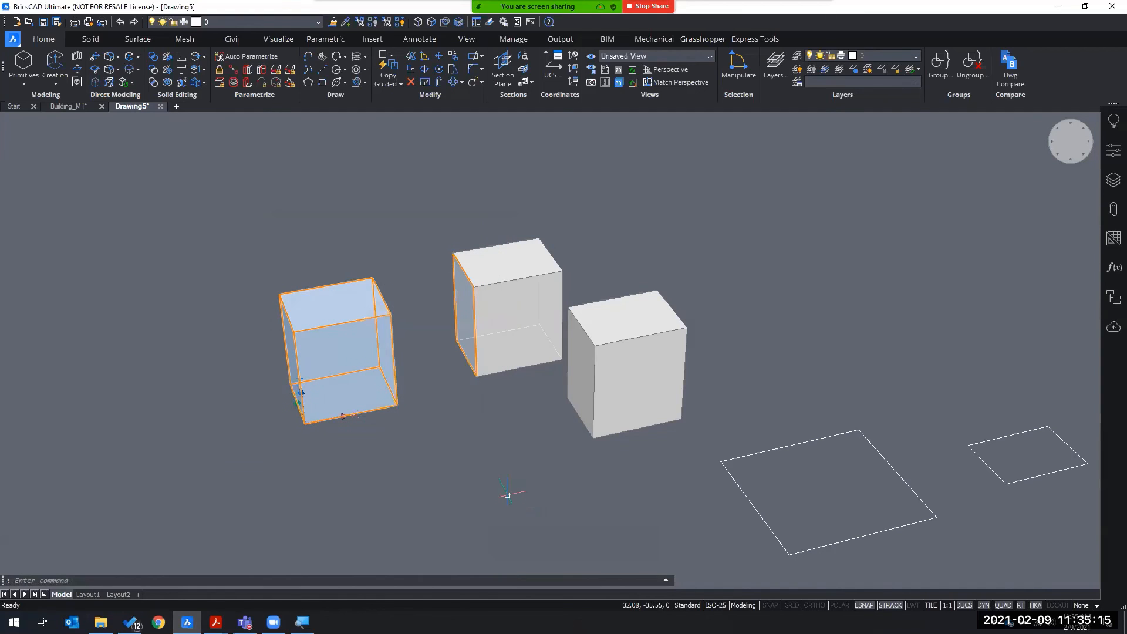
middle_click_drag(446, 269, 452, 376, "shift")
scroll(422, 282, "down", 5)
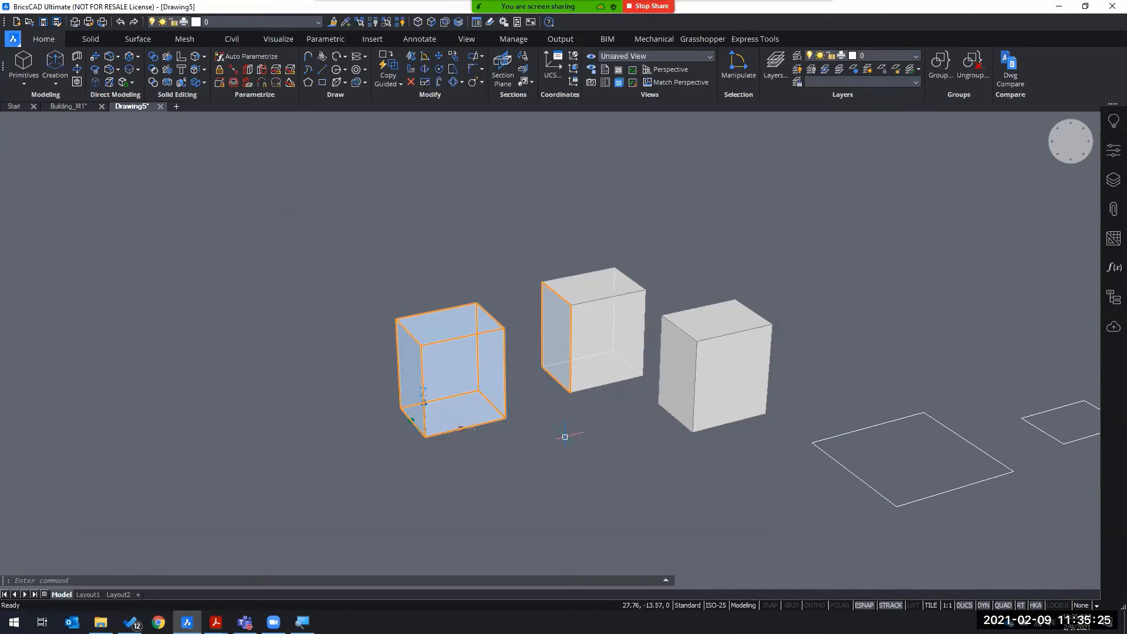
key("Escape")
key("Escape")
Step: Window-select edges across the leftmost box and part of the middle box, examine which edges are included, and clear the selection
left_click(362, 218)
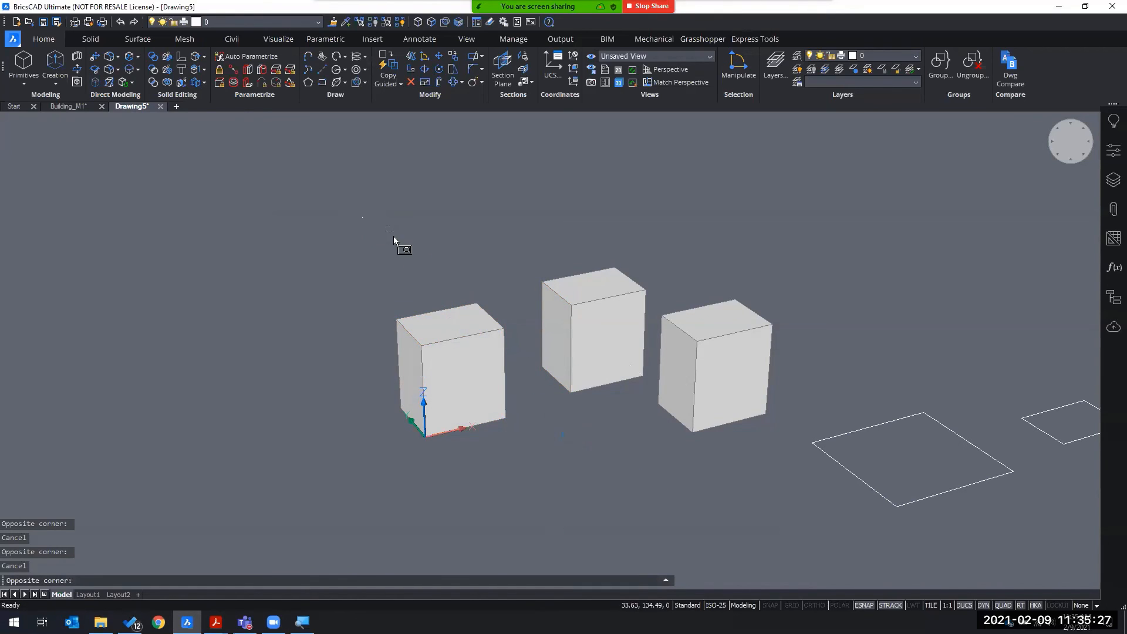
key("ctrl")
key("ctrl")
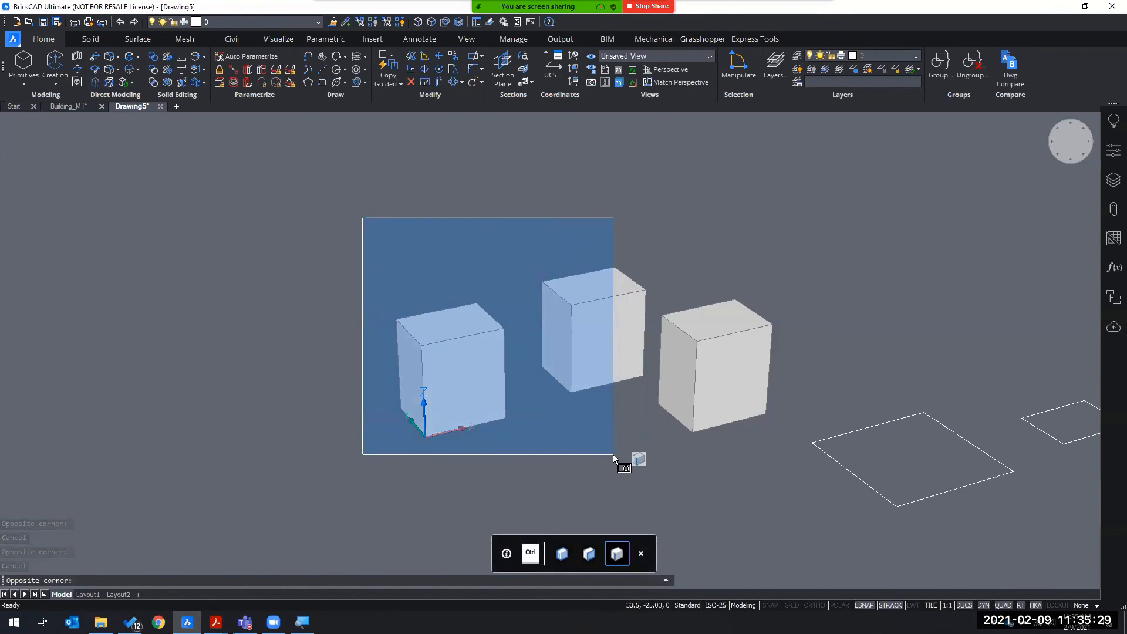
left_click(585, 464)
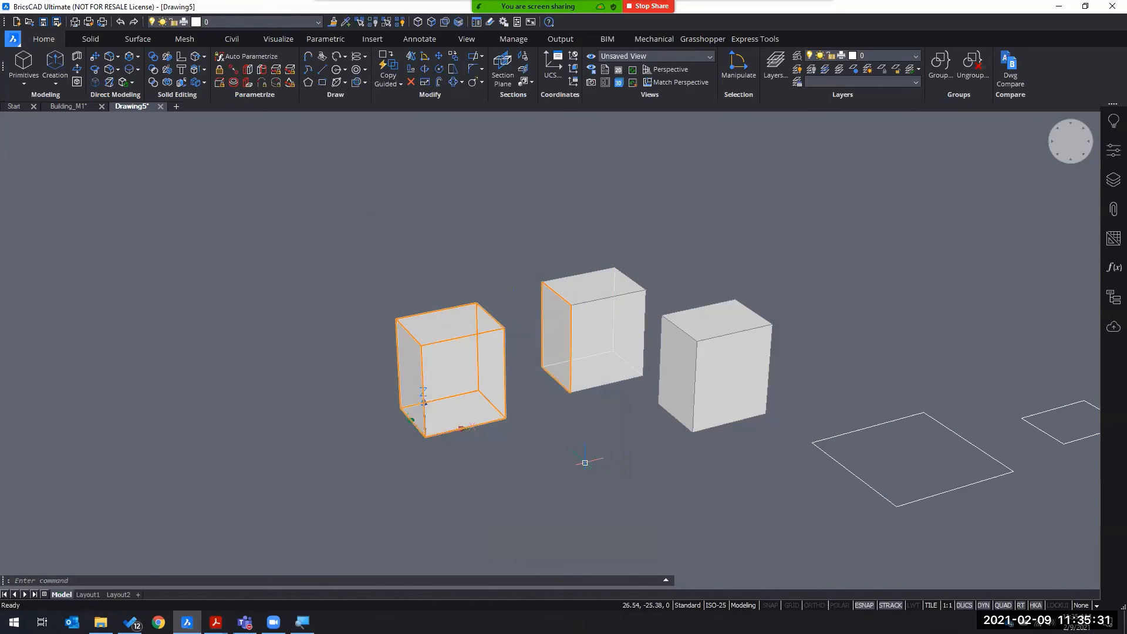
scroll(516, 255, "up", 3)
scroll(560, 249, "down", 3)
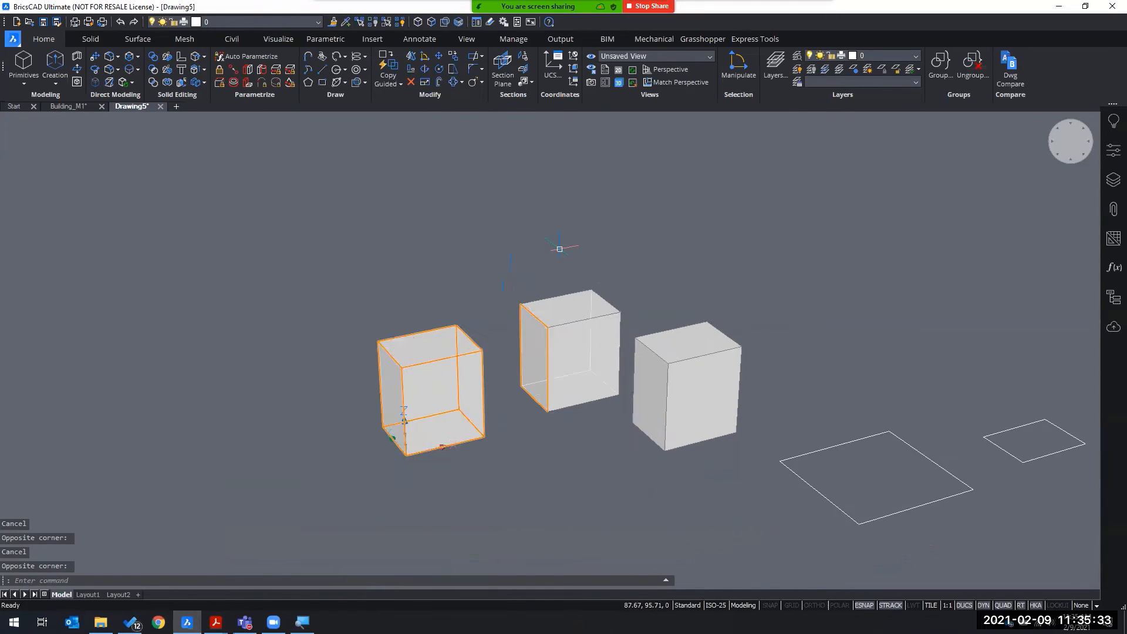
scroll(558, 252, "up", 3)
scroll(517, 258, "down", 4)
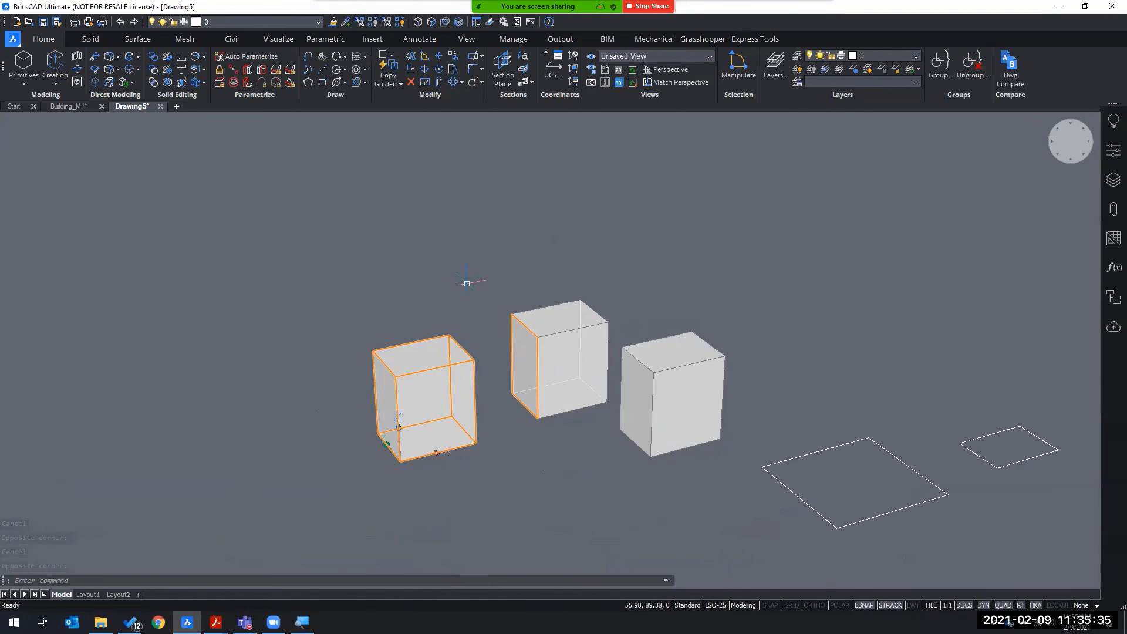
scroll(466, 293, "up", 2)
middle_click_drag(468, 314, 322, 234)
key("Escape")
key("Escape")
key("Escape")
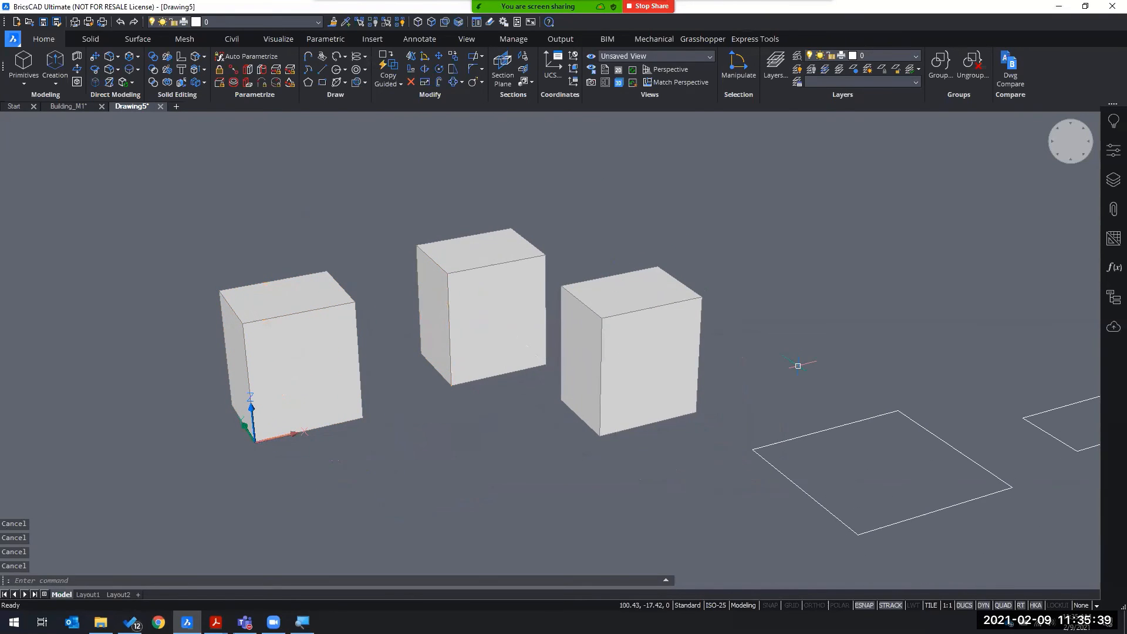